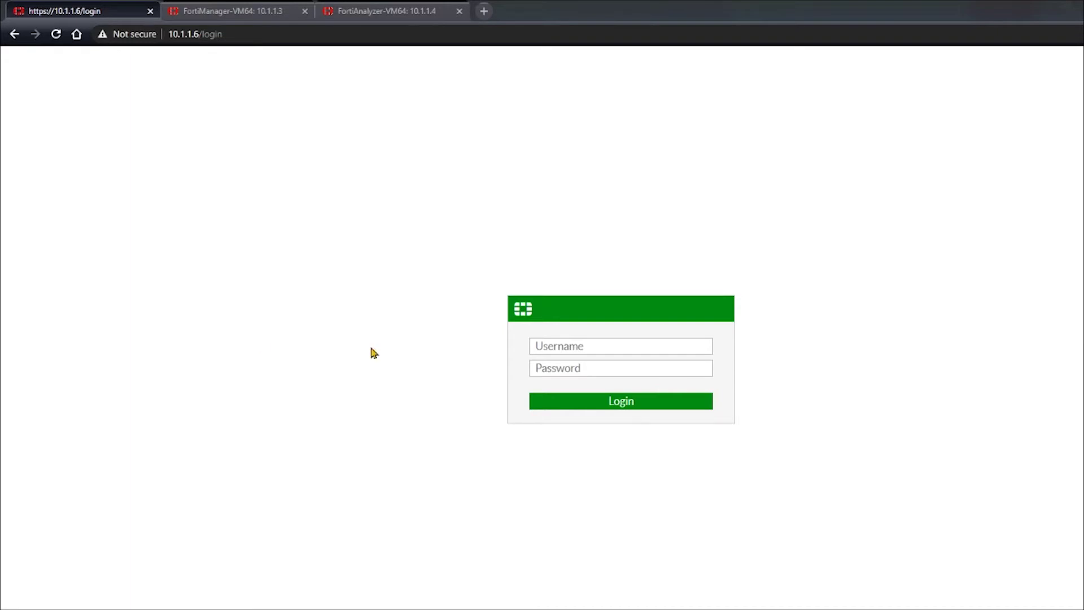
Log in to the FortiGate VM web interface as admin with the account password
left_click(567, 348)
type("admin")
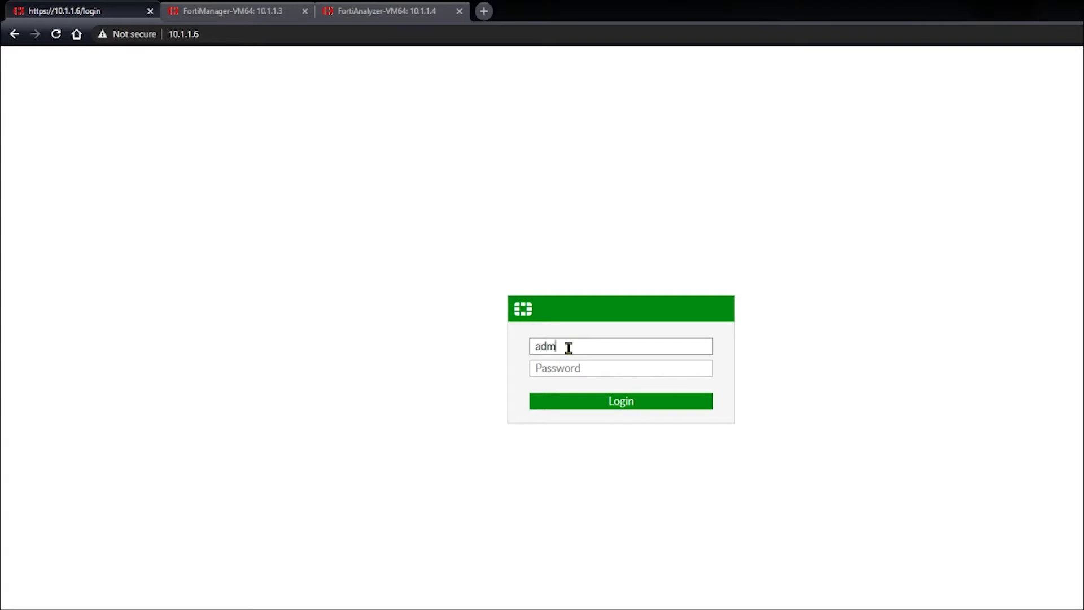
key("Tab")
type("********")
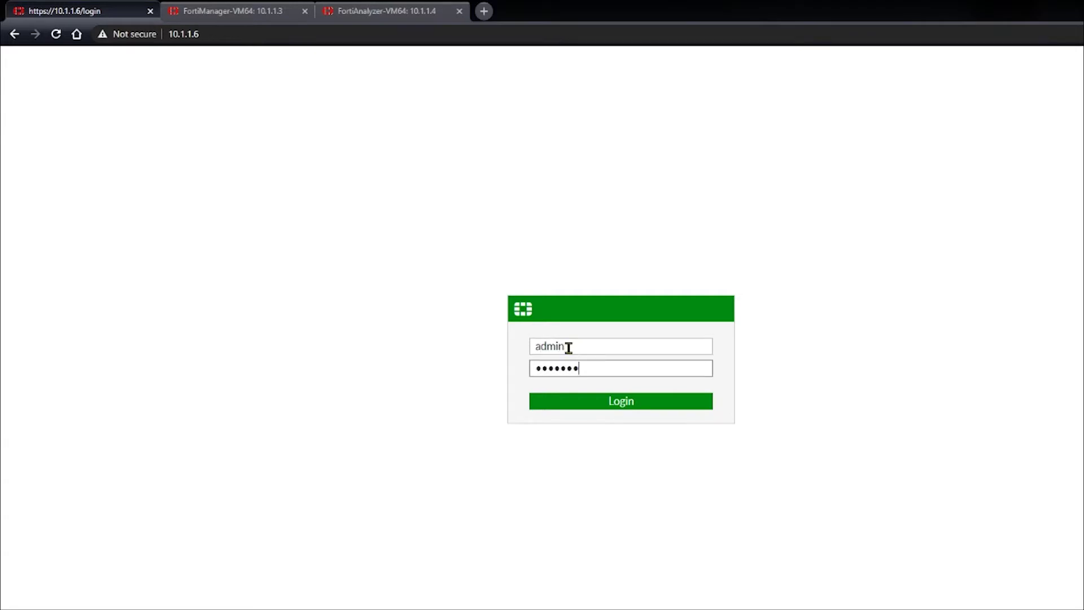
key("Return")
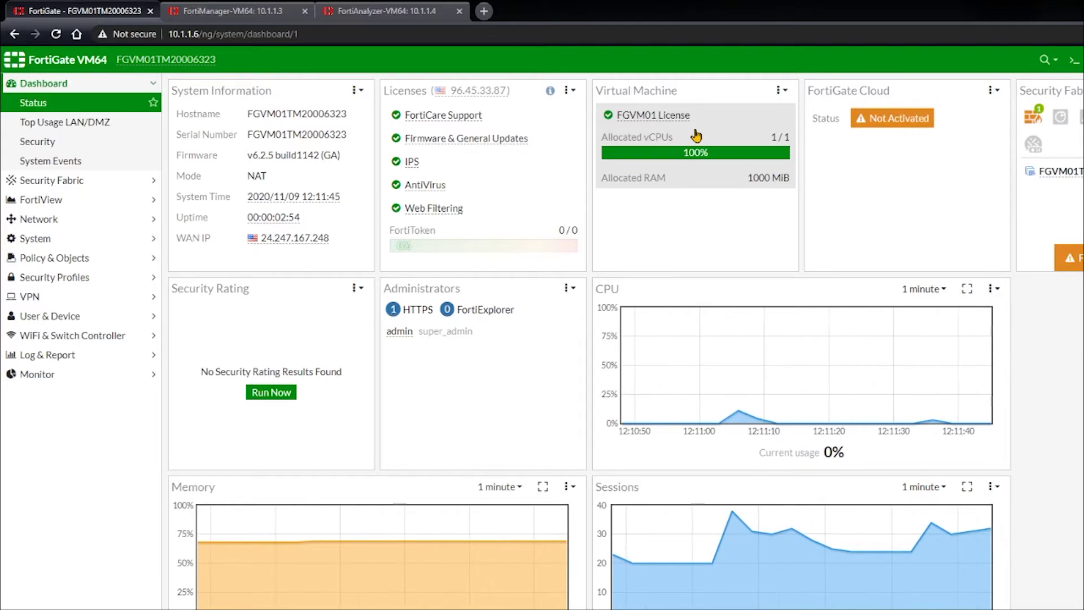
Check the FortiAnalyzer and FortiManager home pages, then return to the FortiGate VM64 dashboard
left_click(276, 8)
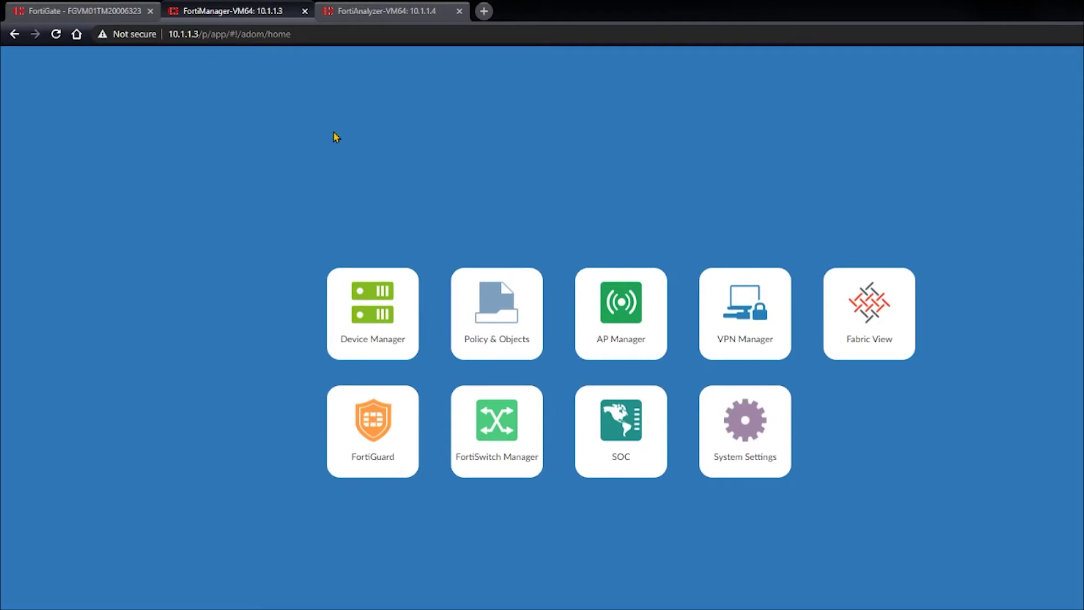
left_click(368, 17)
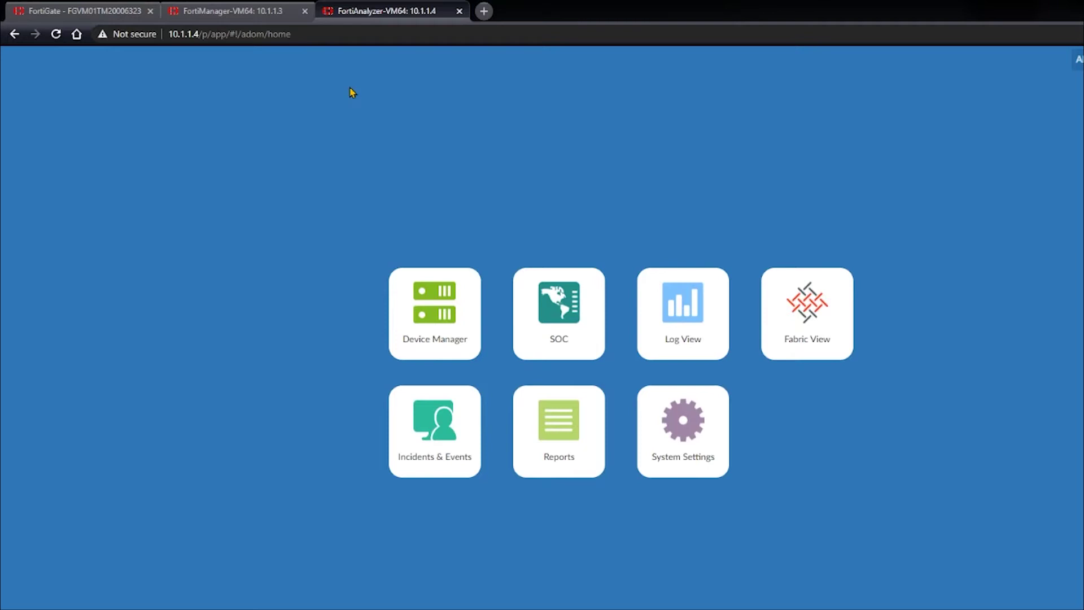
left_click(259, 17)
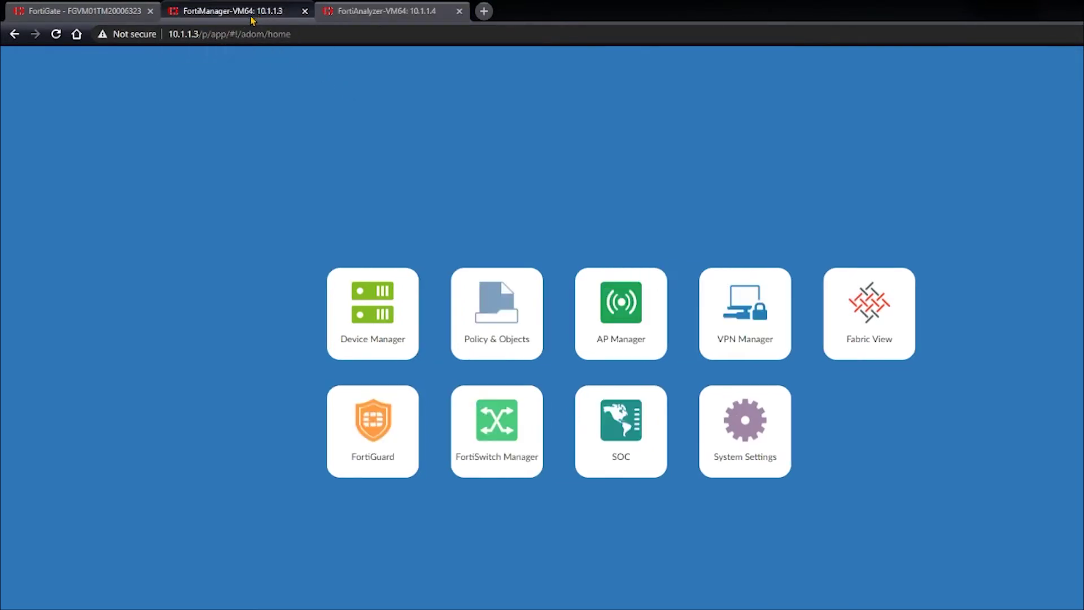
left_click(125, 17)
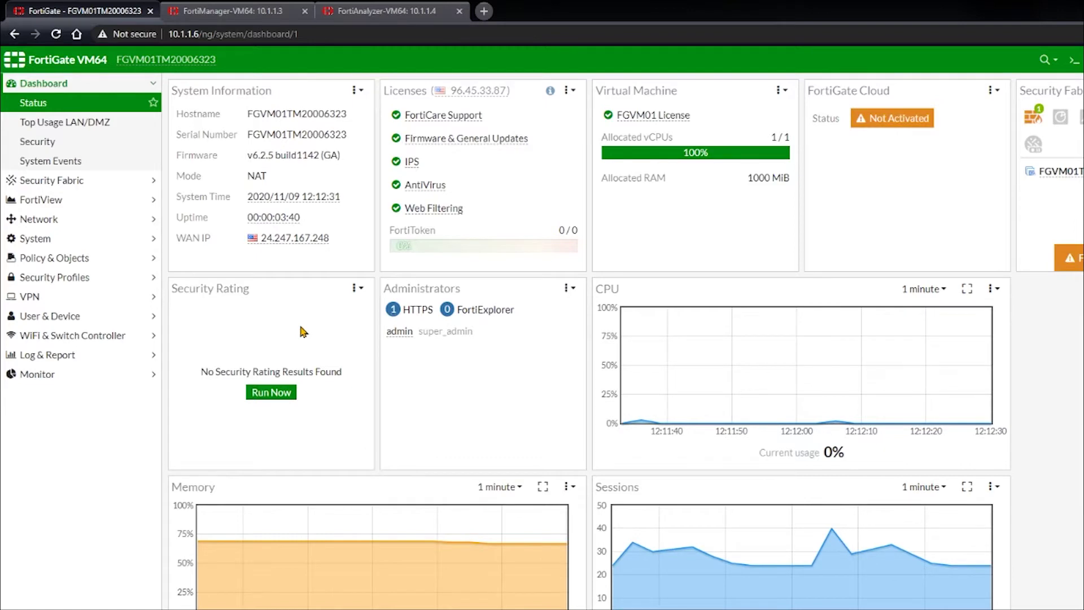
left_click(96, 181)
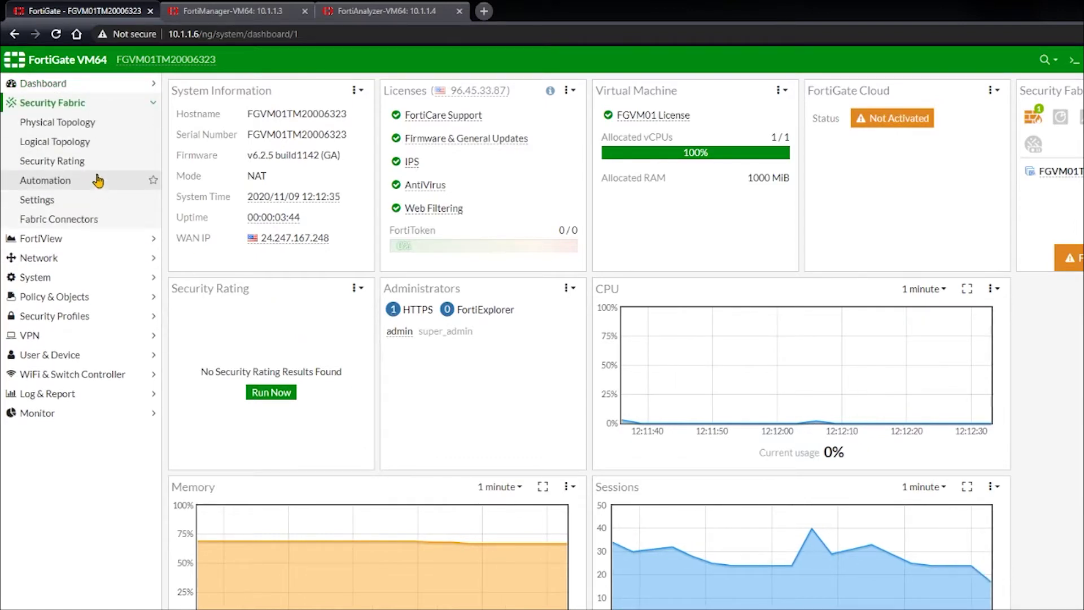
left_click(59, 201)
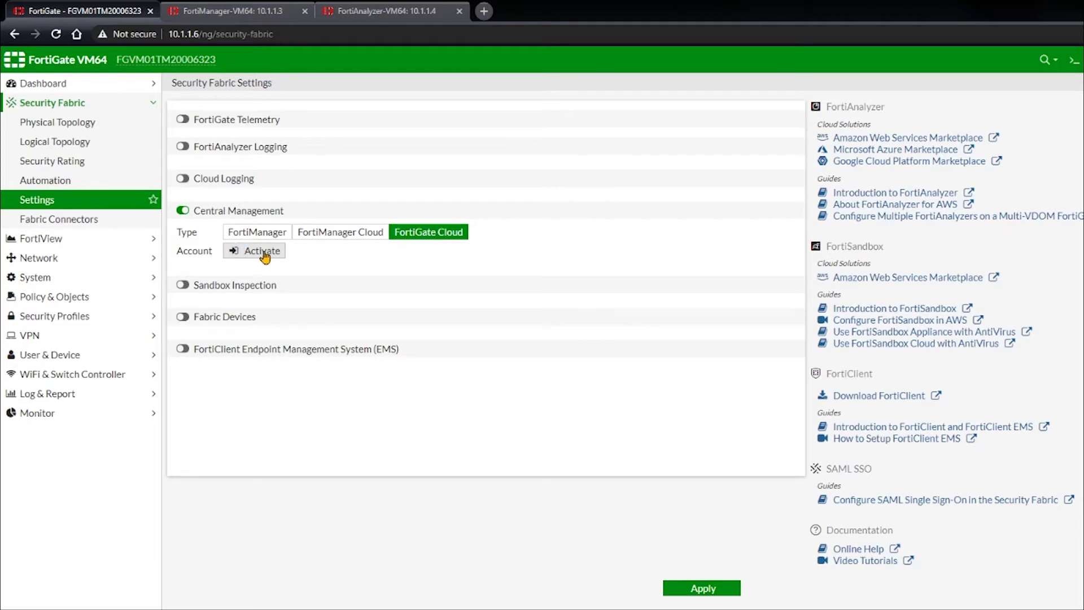
Activate FortiGate Cloud from the Status dashboard widget, confirming with the account password
left_click(67, 85)
left_click(72, 107)
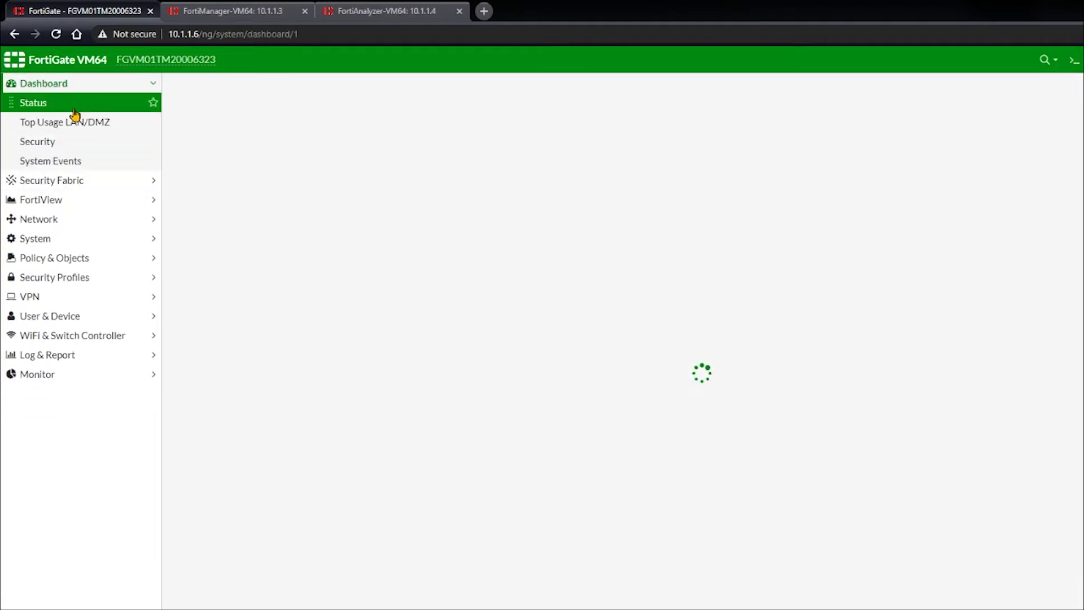
left_click(913, 120)
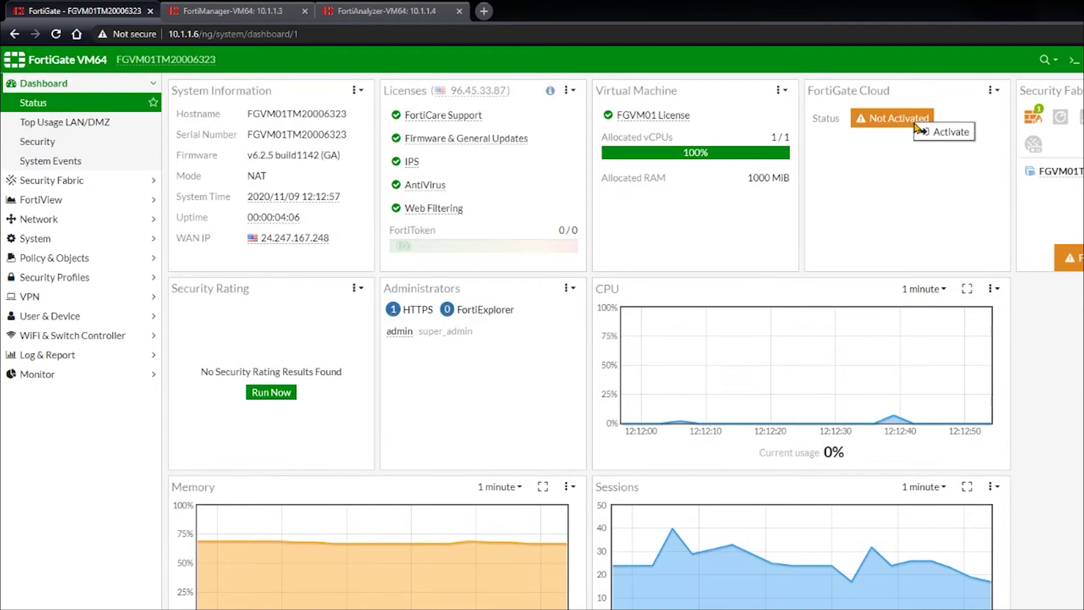
left_click(945, 135)
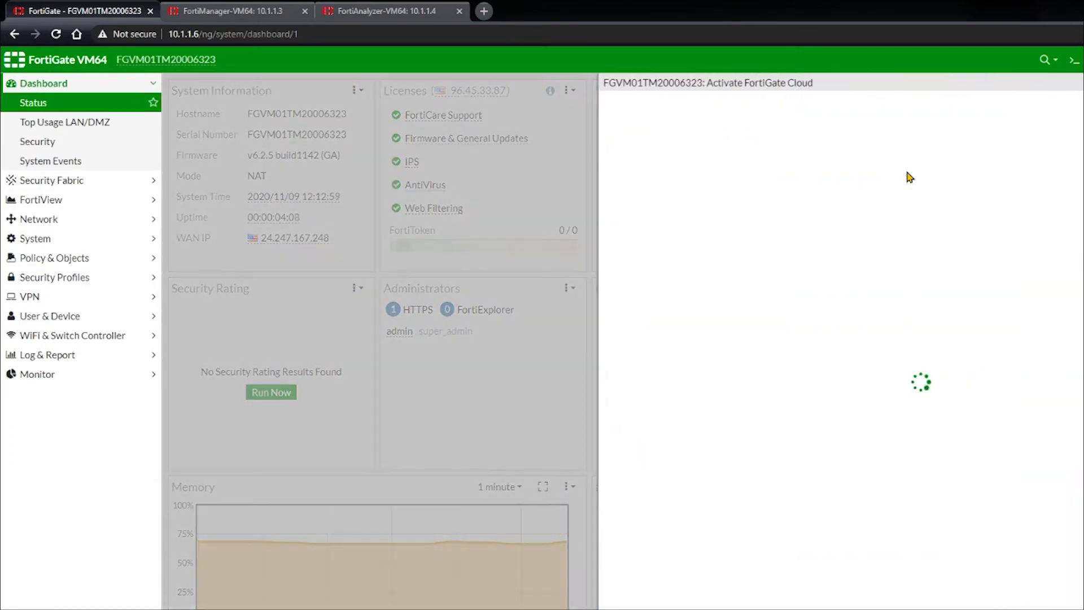
left_click(754, 165)
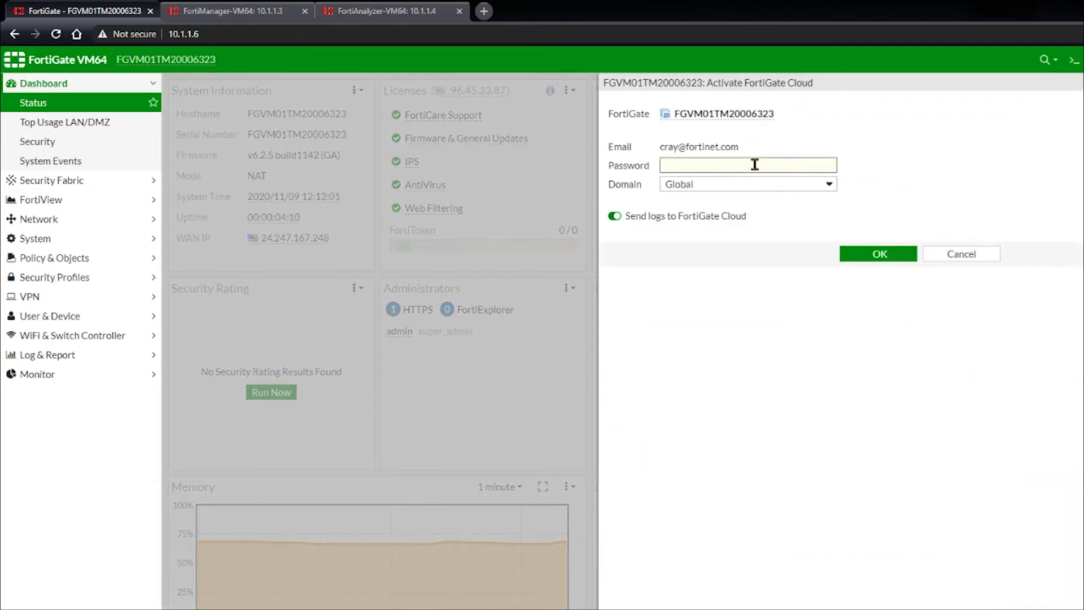
type("•••••••••")
left_click(856, 257)
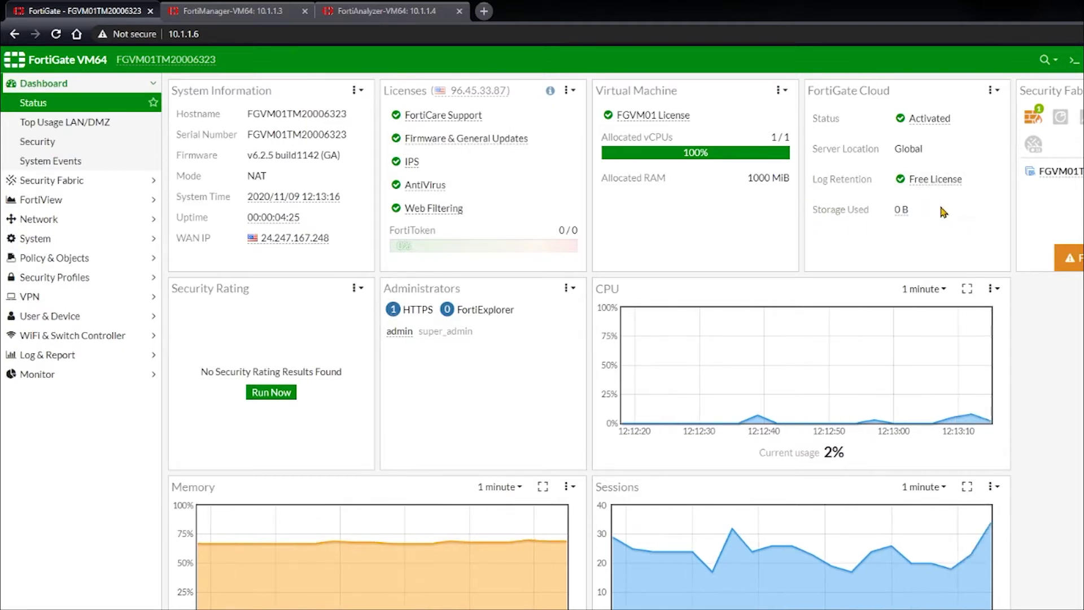
Launch the FortiGate Cloud portal from the Activated widget's menu
mouse_move(921, 128)
mouse_move(935, 186)
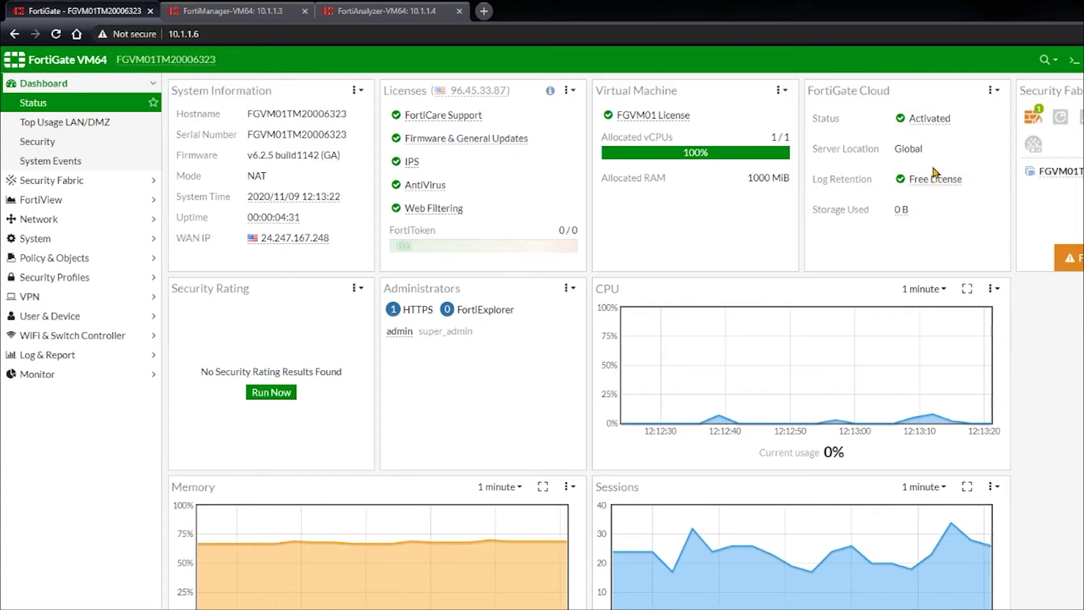
left_click(939, 122)
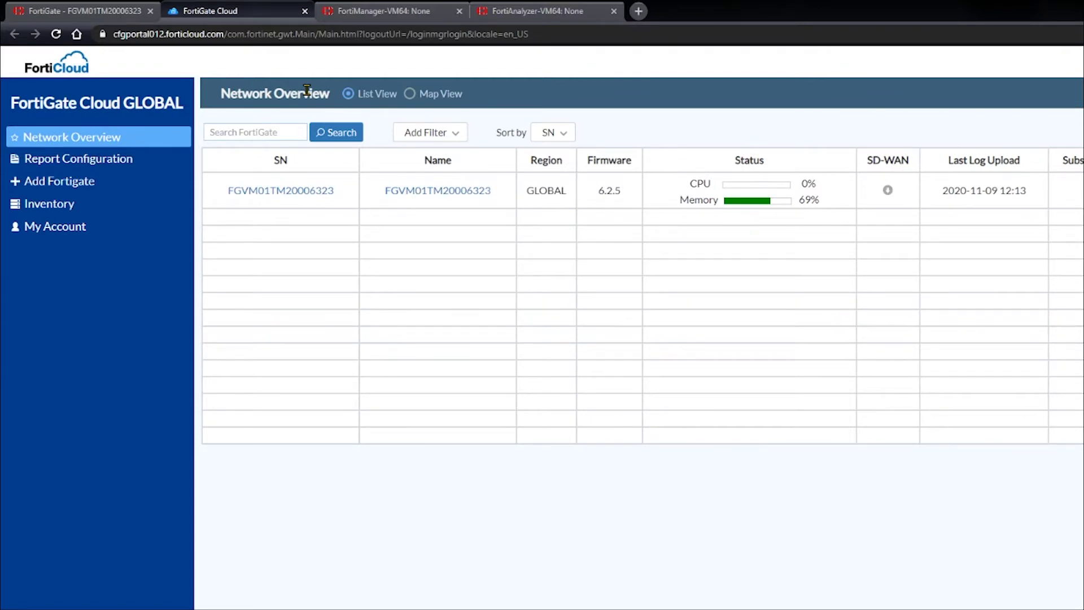
Enable cloud management for the FortiGate VM using the admin user name and password
left_click(297, 191)
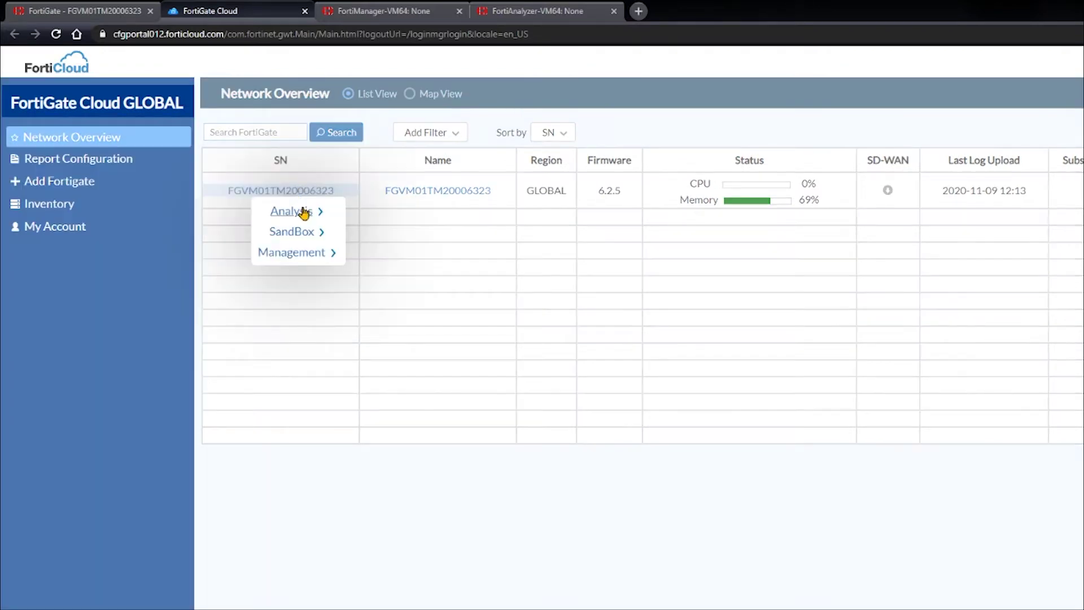
left_click(303, 253)
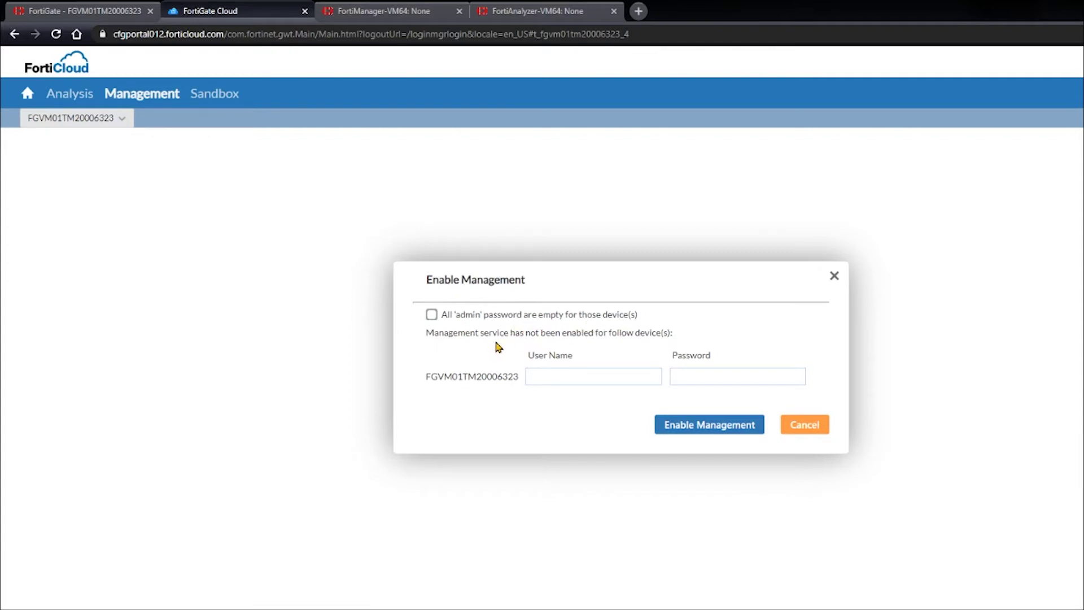
left_click(564, 373)
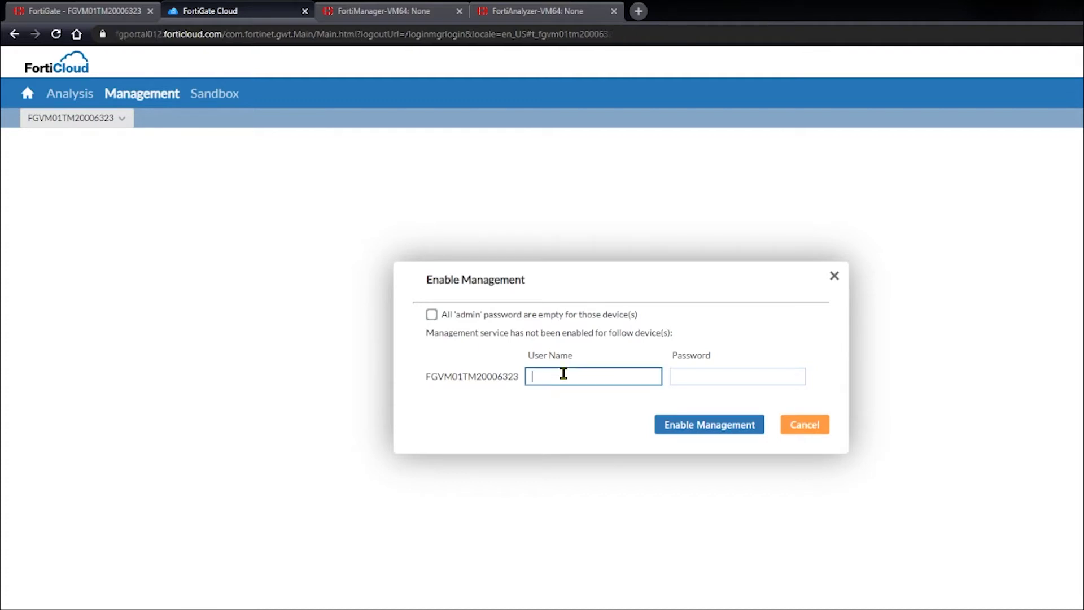
type("admin")
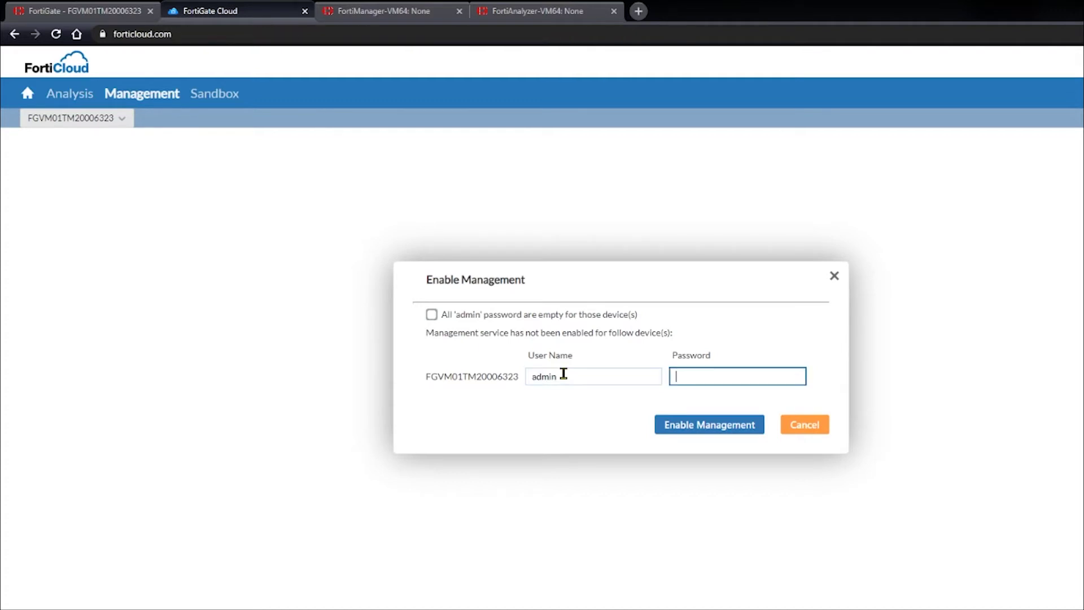
type("******")
left_click(712, 430)
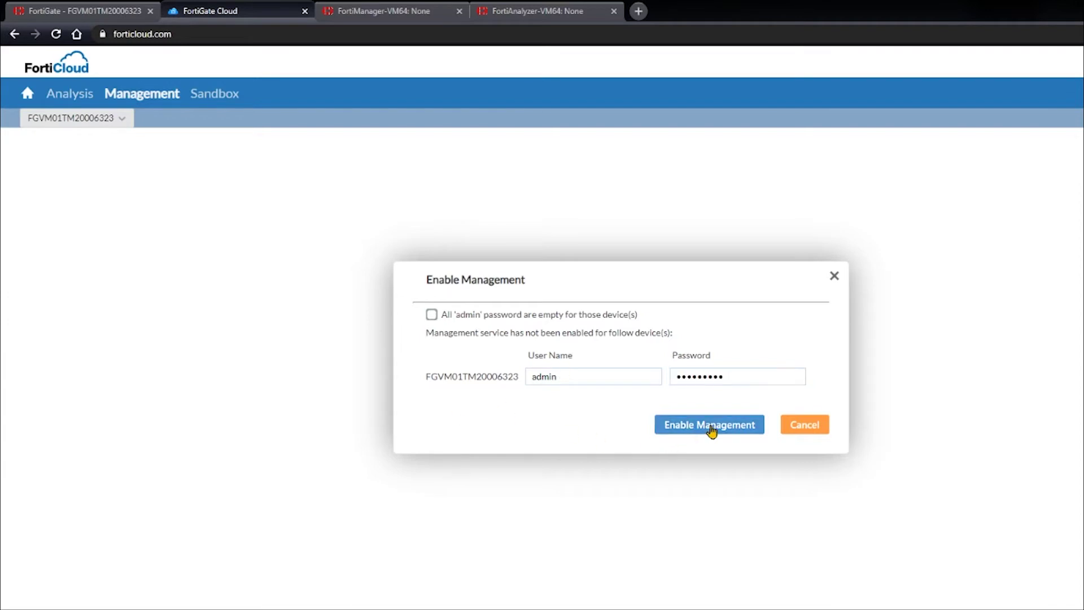
left_click(1077, 244)
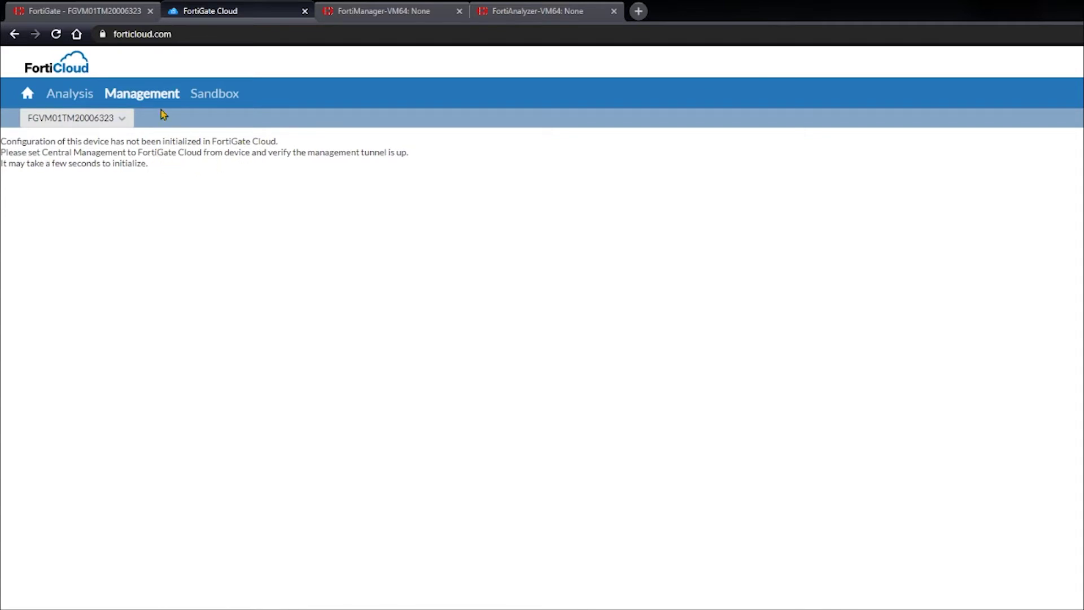
left_click(104, 17)
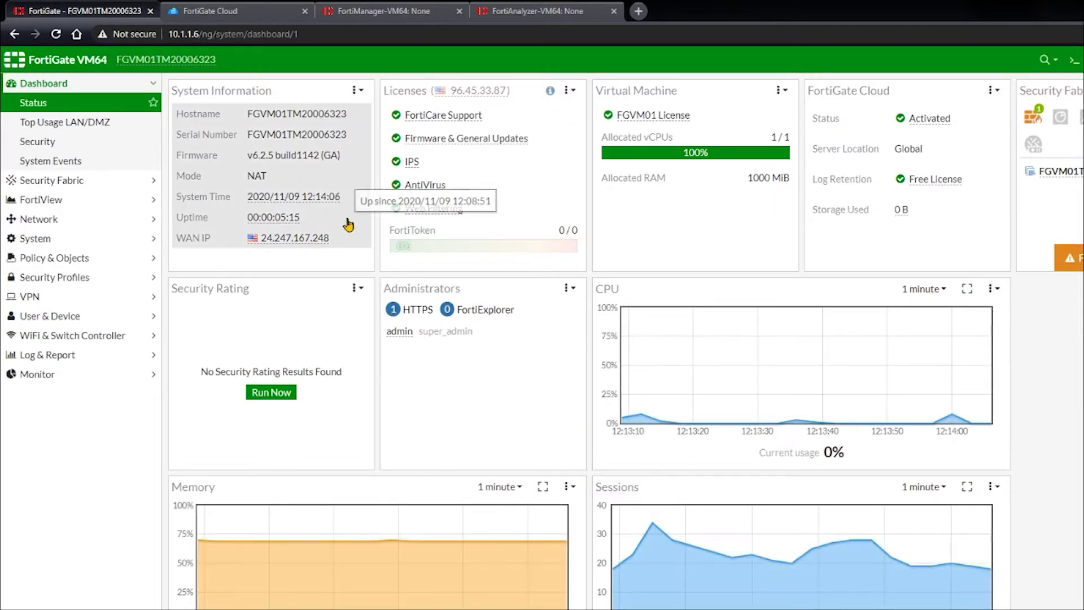
left_click(88, 181)
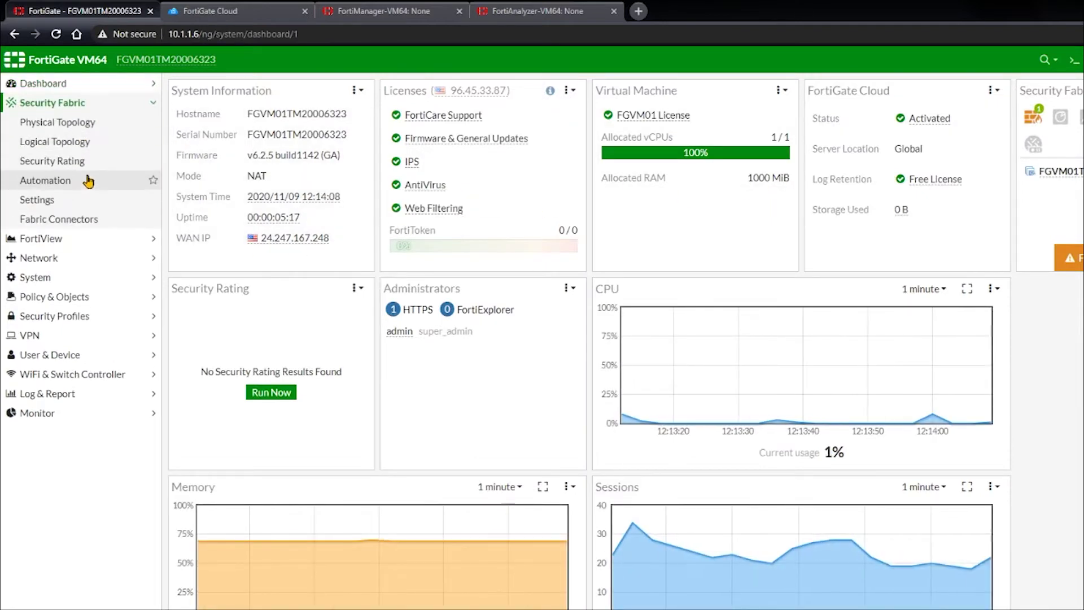
left_click(77, 200)
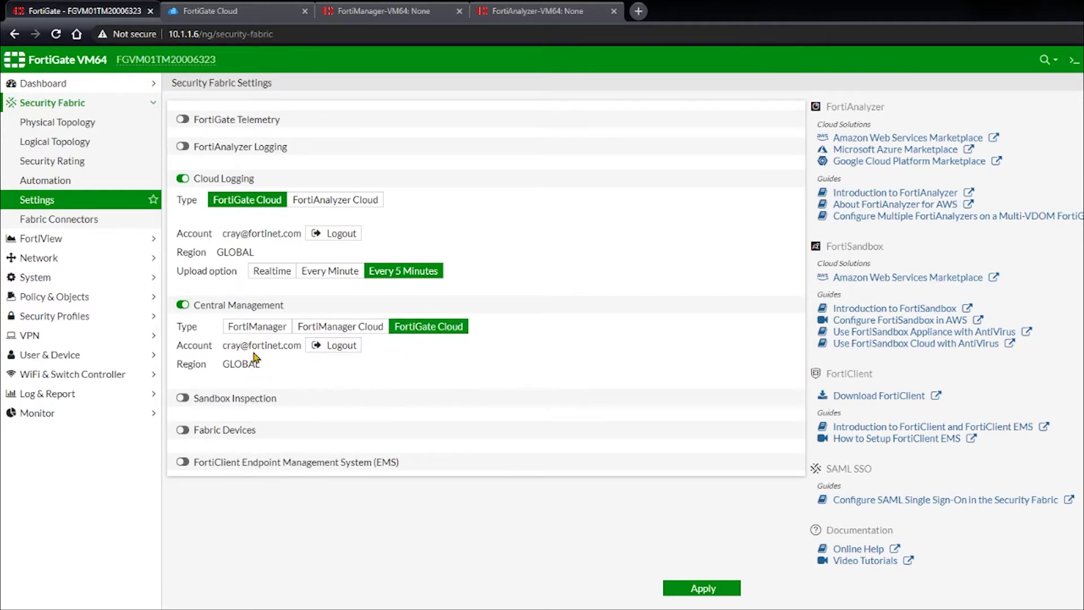
left_click(228, 11)
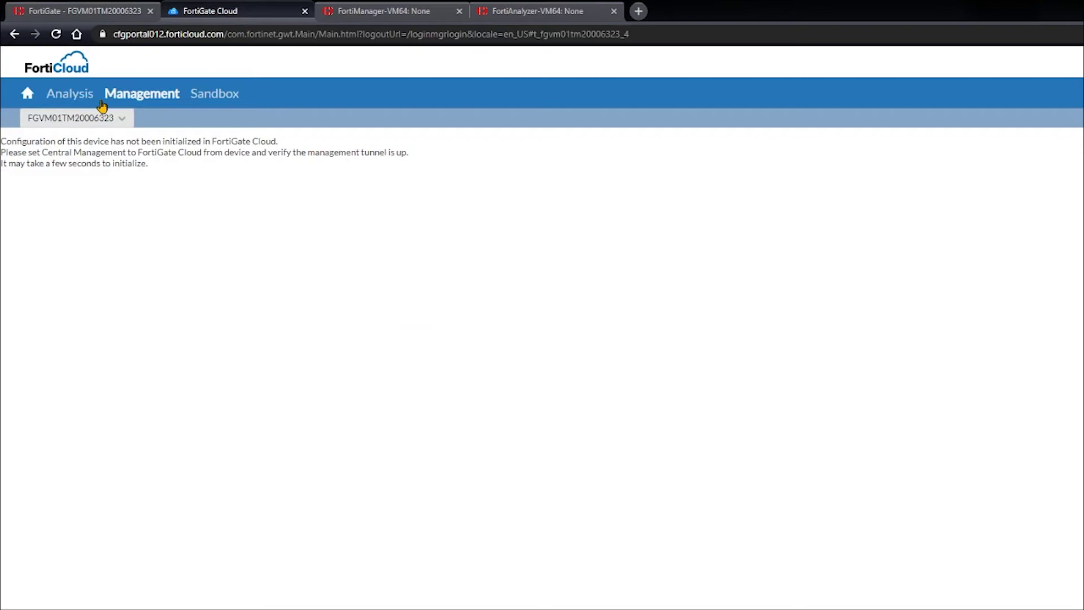
From Network Overview, open the VM's Management view at Security Fabric Settings
left_click(66, 69)
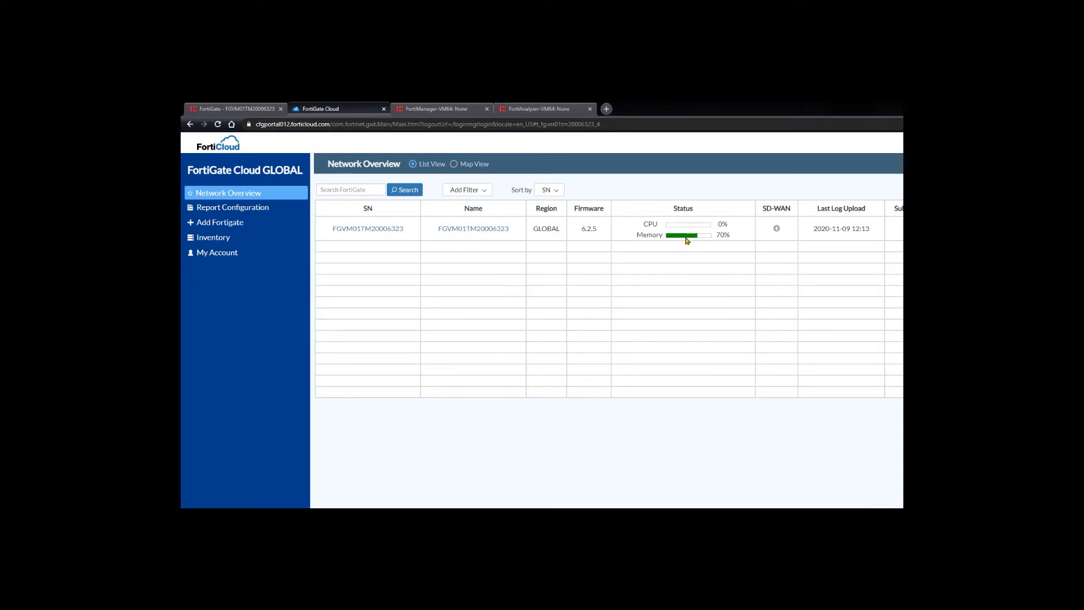
left_click(378, 229)
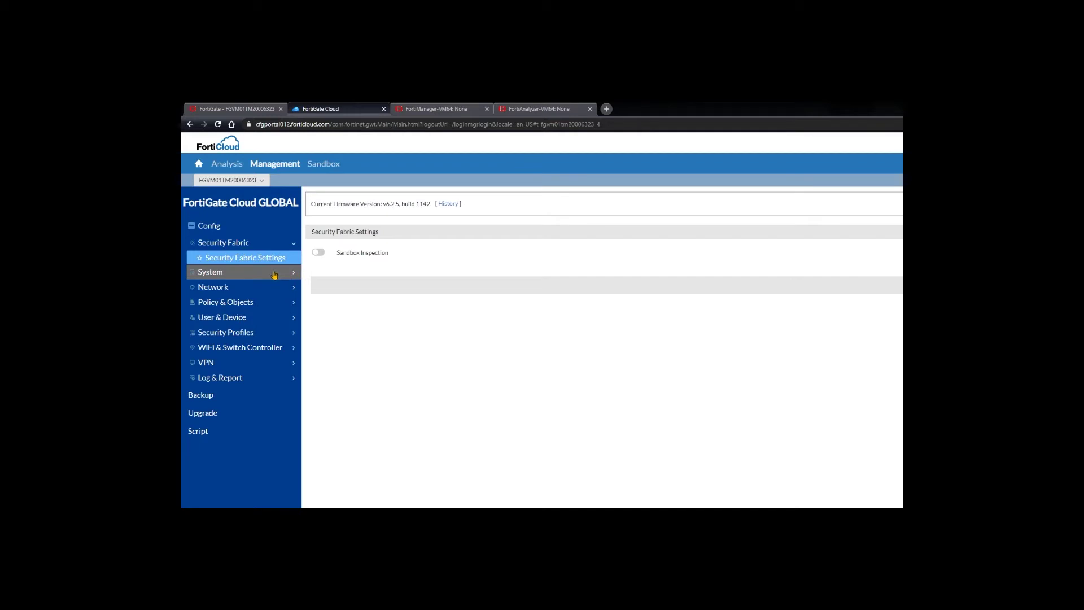
Sign in to FortiManager and open FG100-Primary's dashboard in Device Manager
left_click(433, 110)
type("adm")
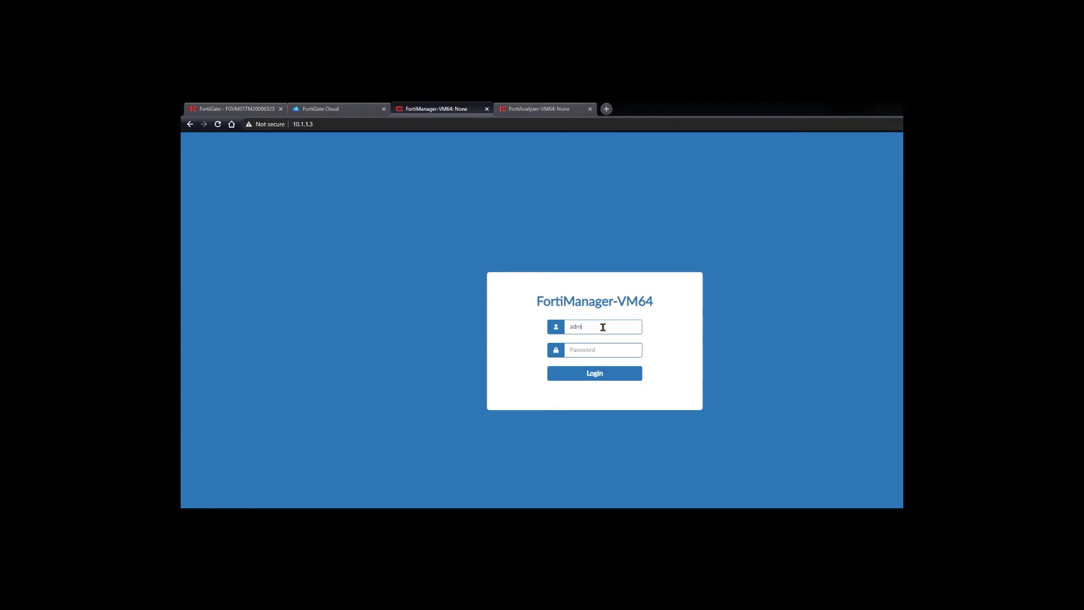
type("f")
key("Return")
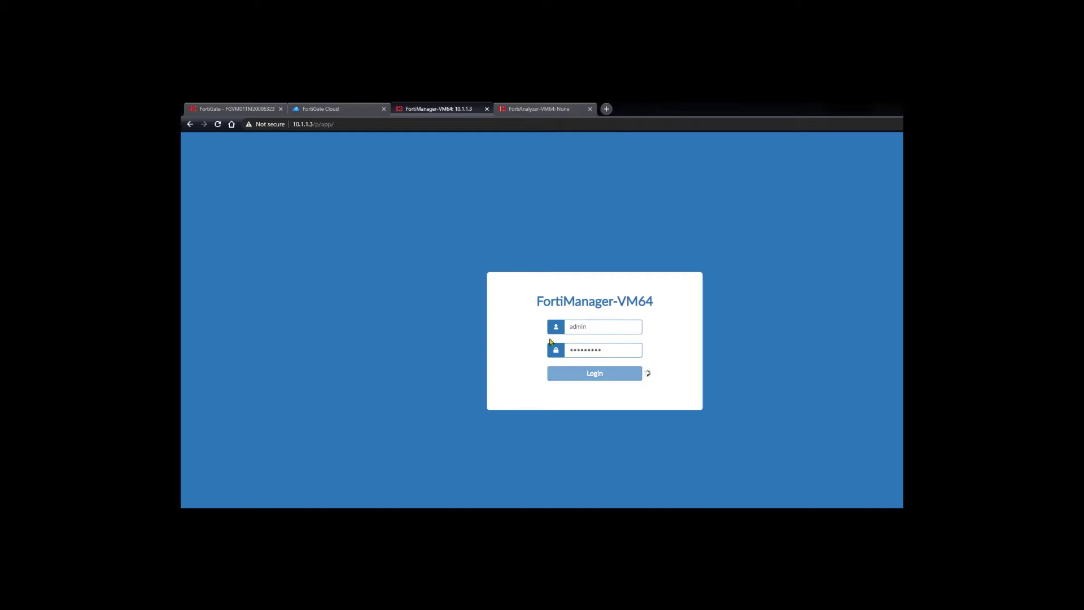
left_click(418, 282)
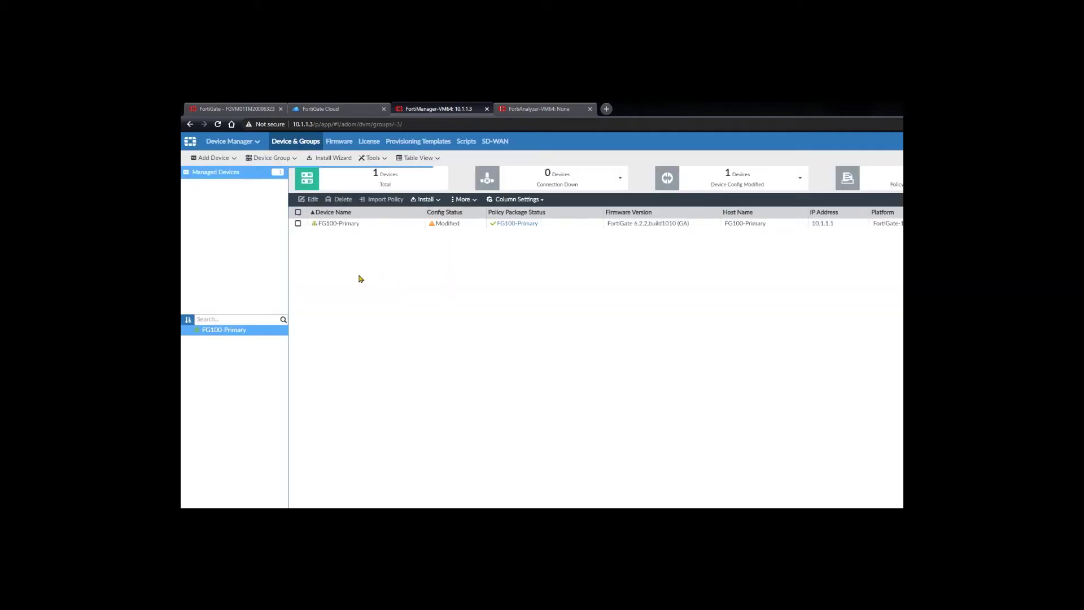
left_click(341, 221)
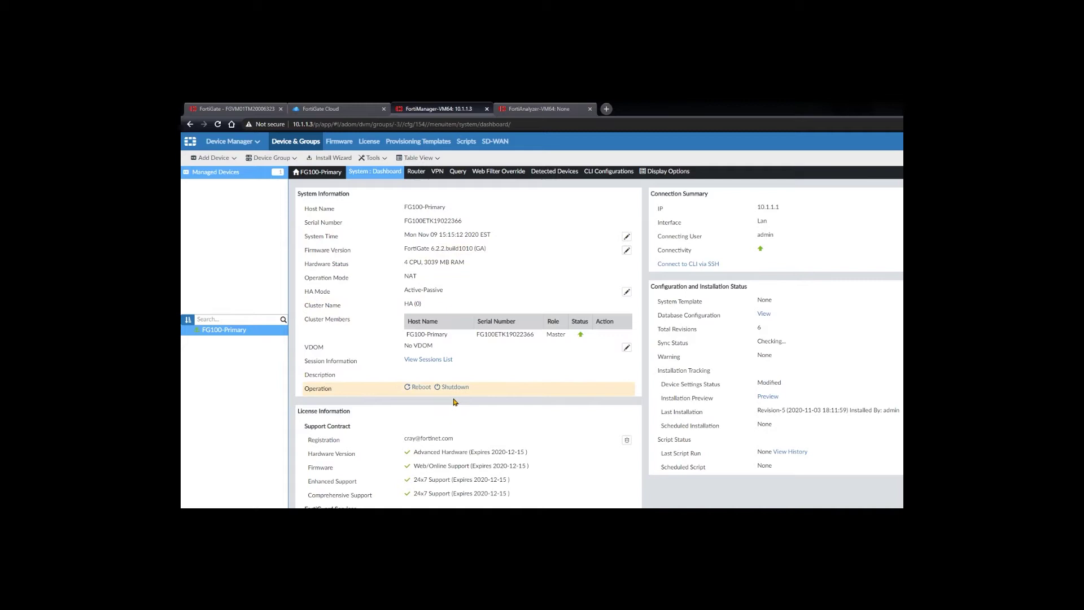
Browse FortiManager's policy packages and object configurations, expanding firewall objects and security profiles
left_click(526, 108)
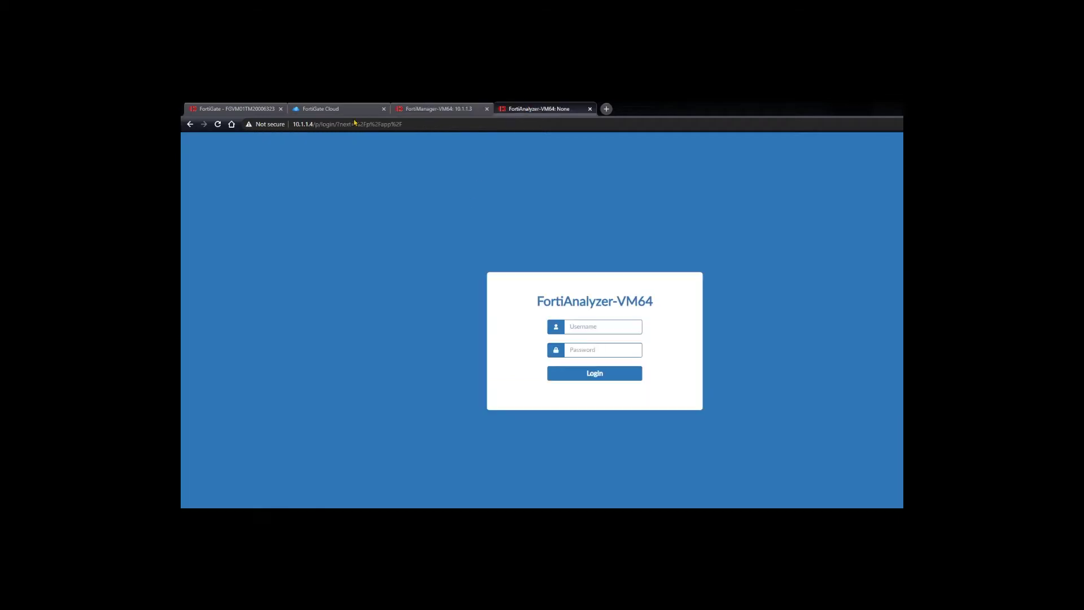
left_click(316, 108)
left_click(412, 107)
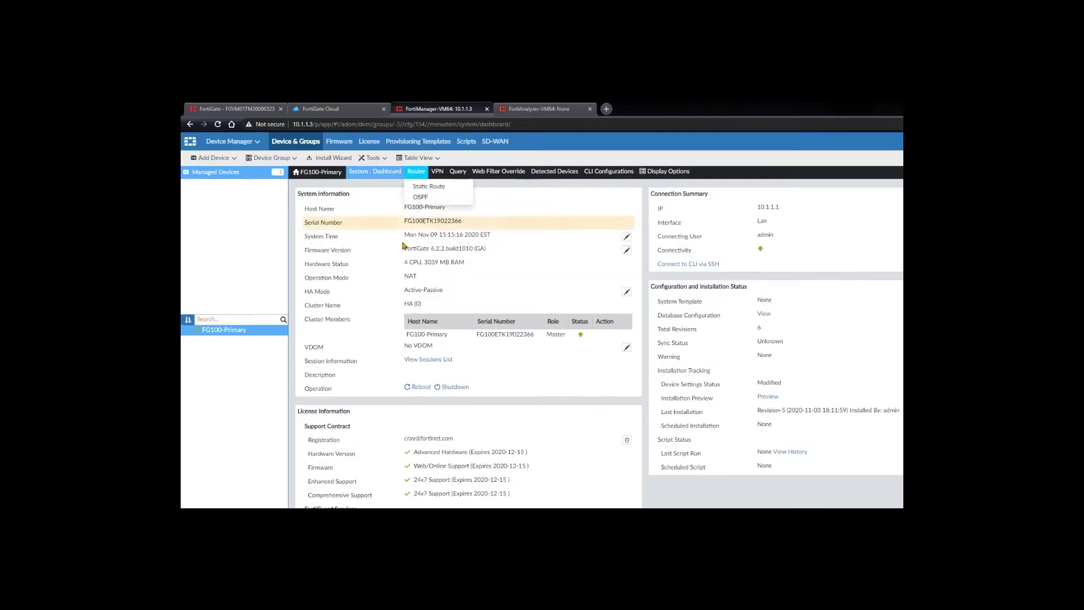
left_click(248, 141)
left_click(303, 194)
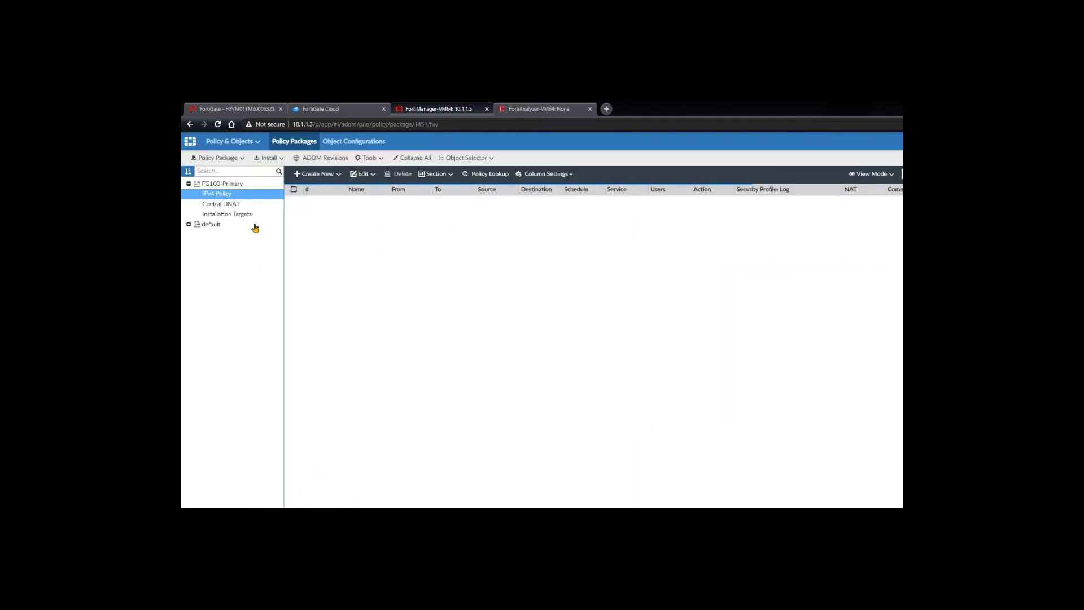
scroll(337, 267, "down", 2)
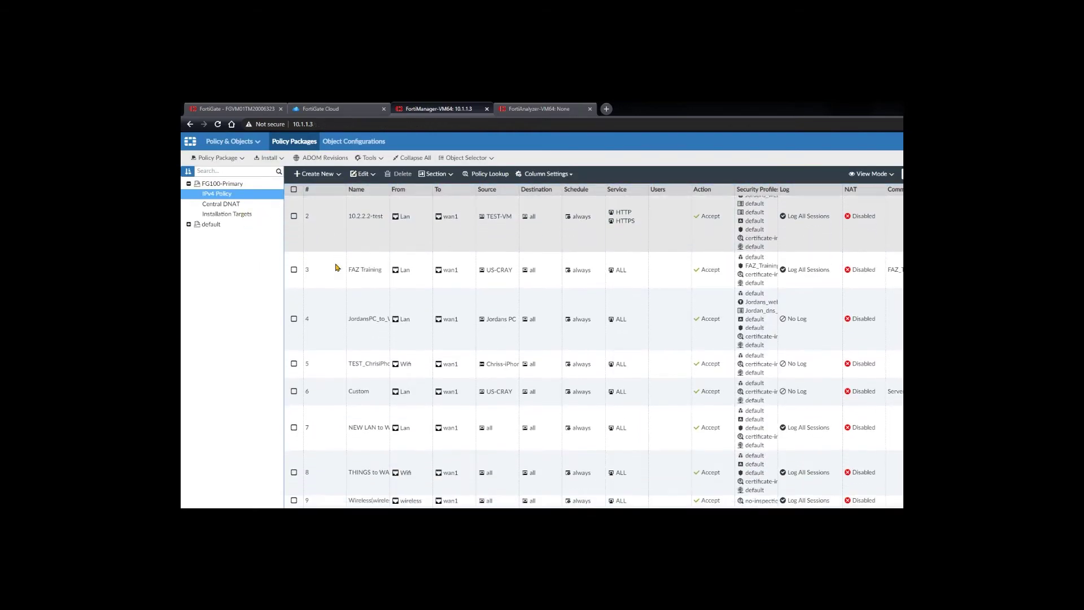
left_click(354, 141)
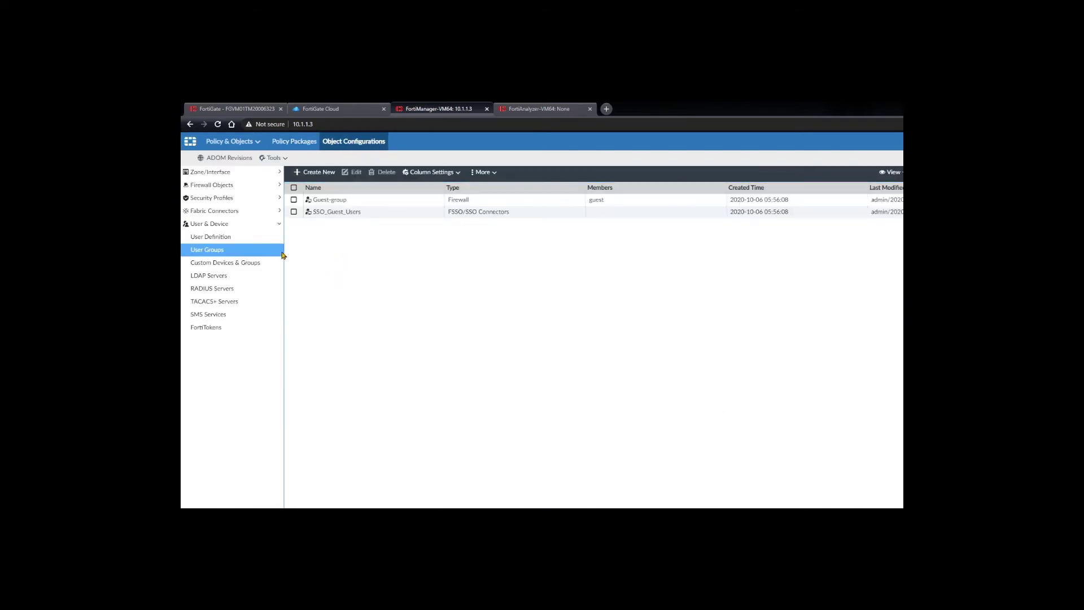
left_click(237, 185)
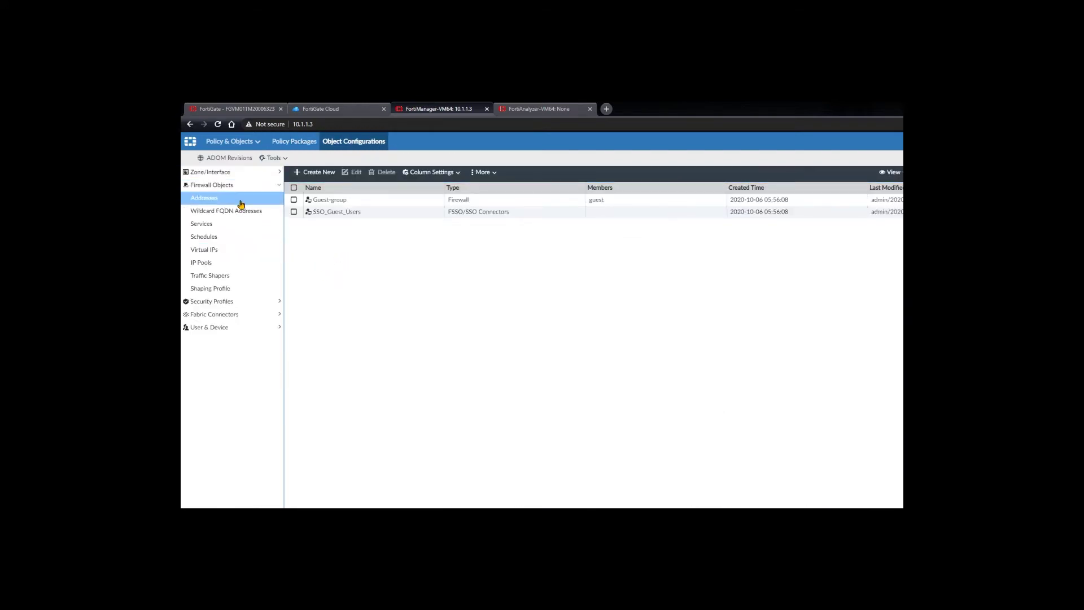
left_click(236, 302)
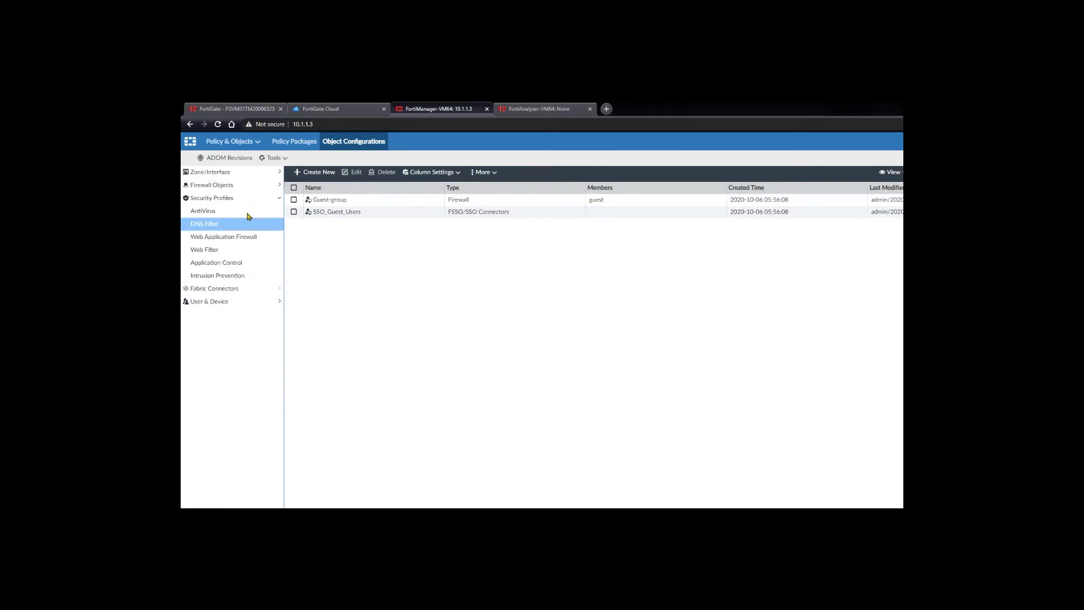
In FortiGate Cloud, view the VM's IPv4 Policy, Services and Addresses lists
left_click(331, 109)
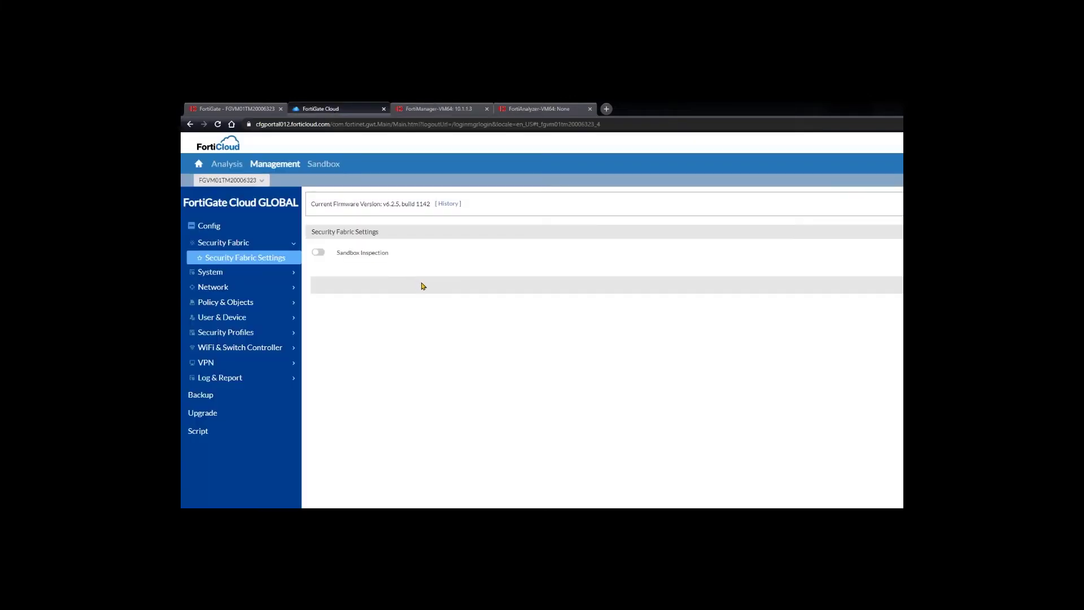
left_click(257, 301)
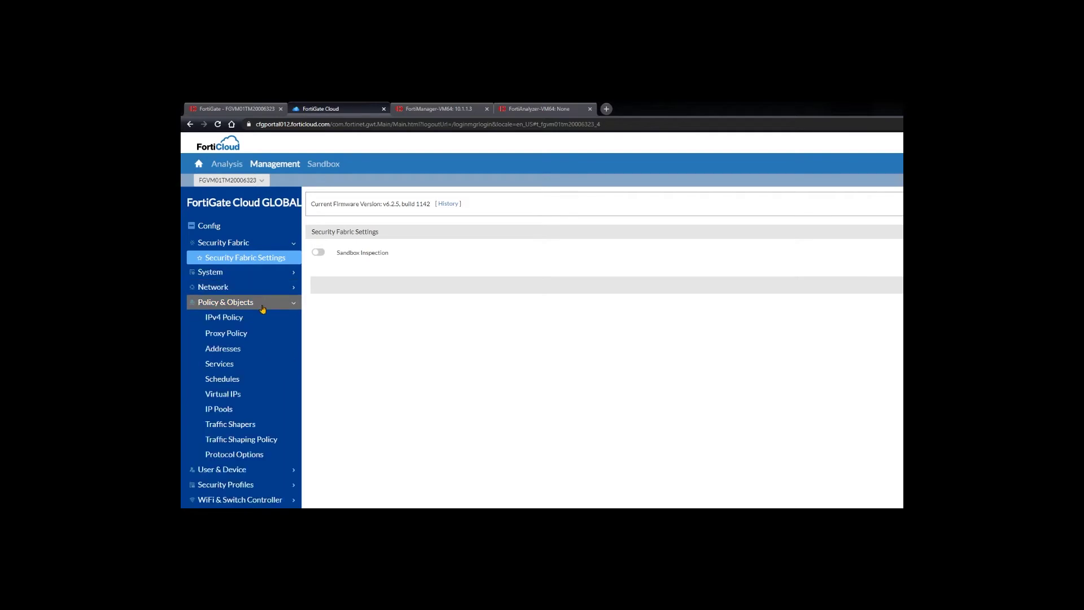
left_click(255, 320)
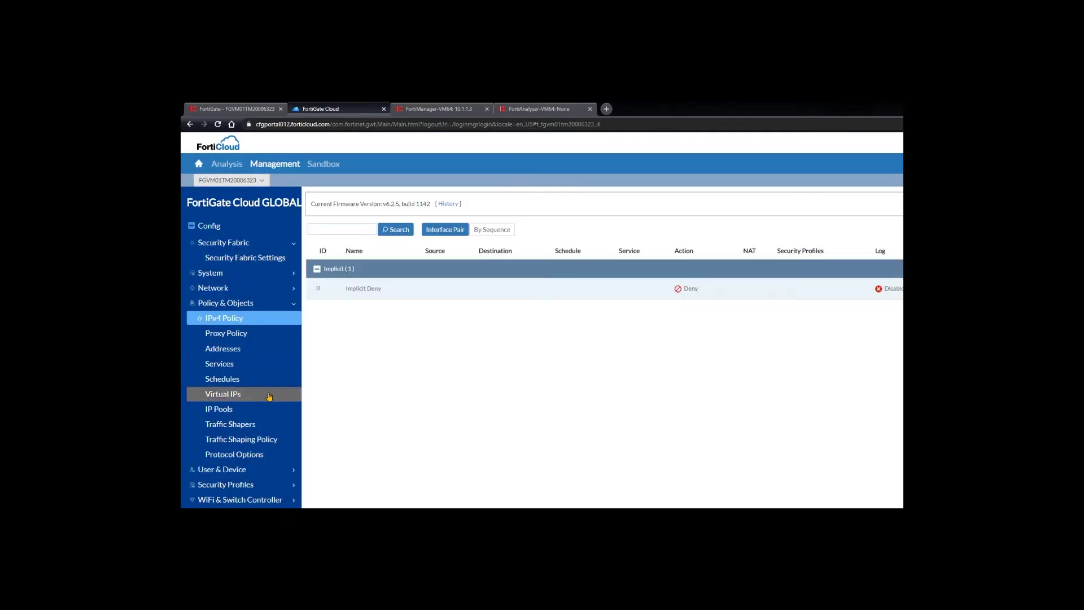
left_click(258, 365)
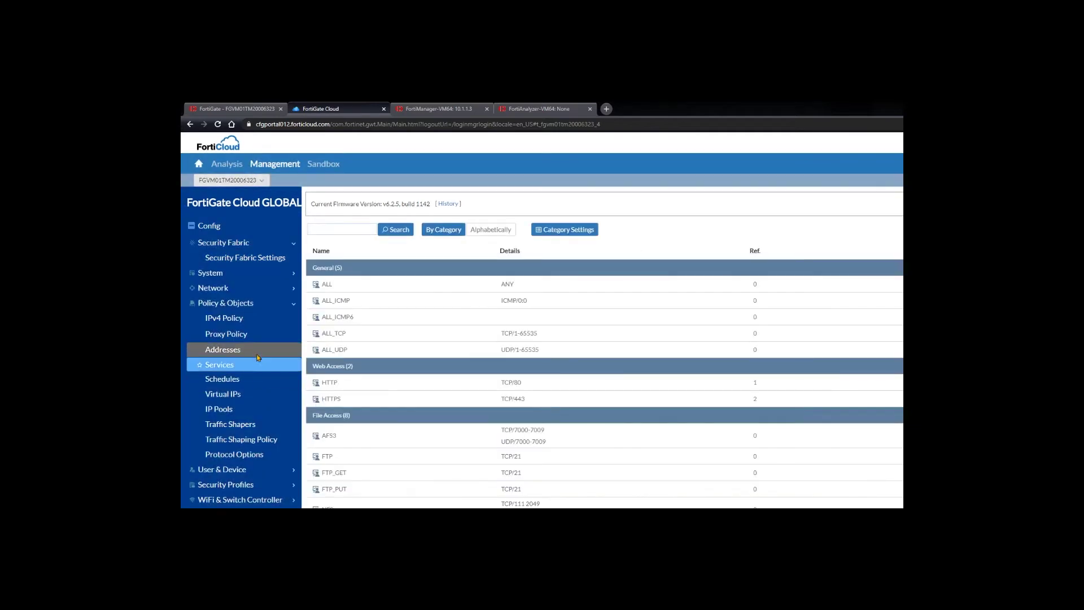
left_click(257, 351)
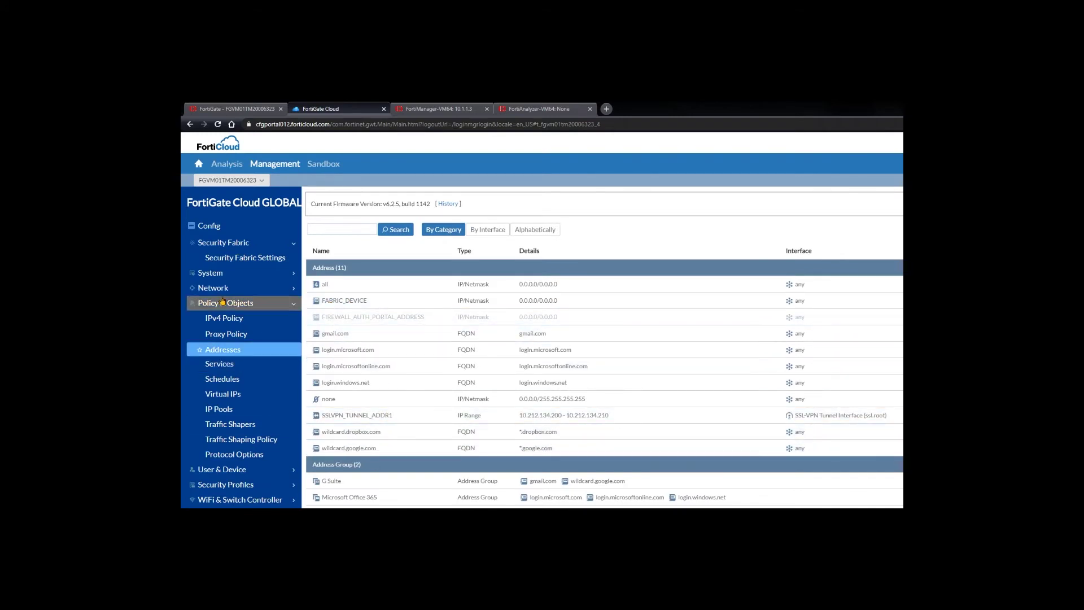
left_click(248, 304)
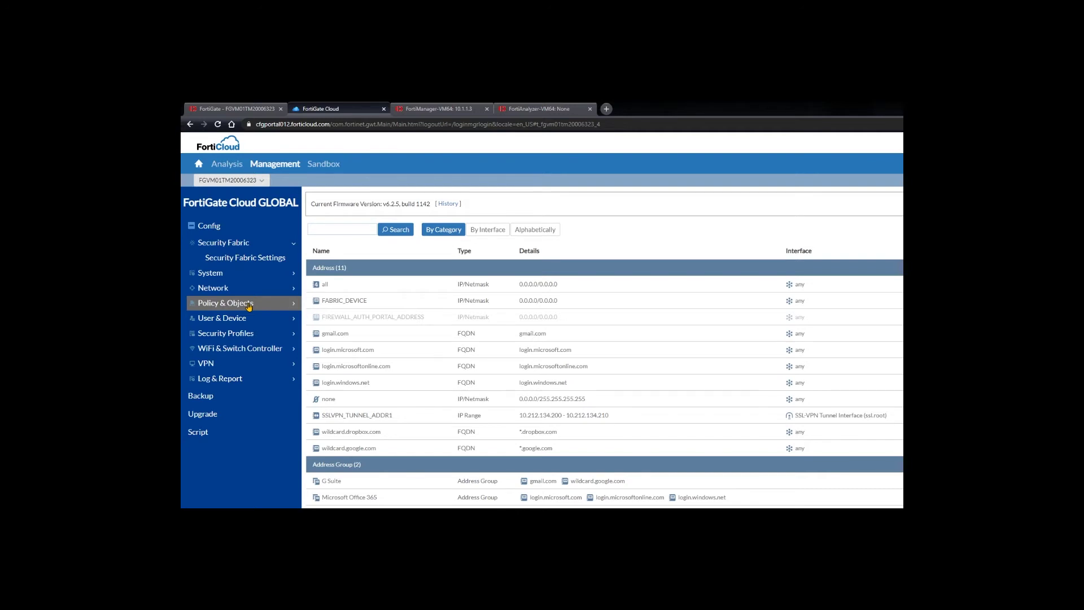
In Analysis, expand Report, Event Management and Logview, then view the Sandbox dashboard
left_click(226, 163)
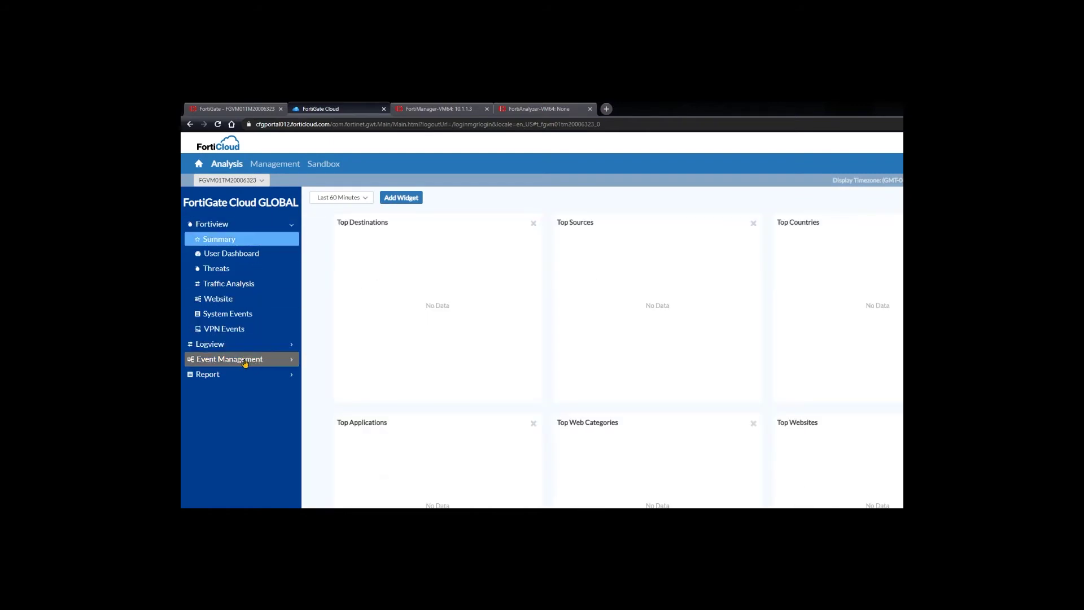
left_click(248, 380)
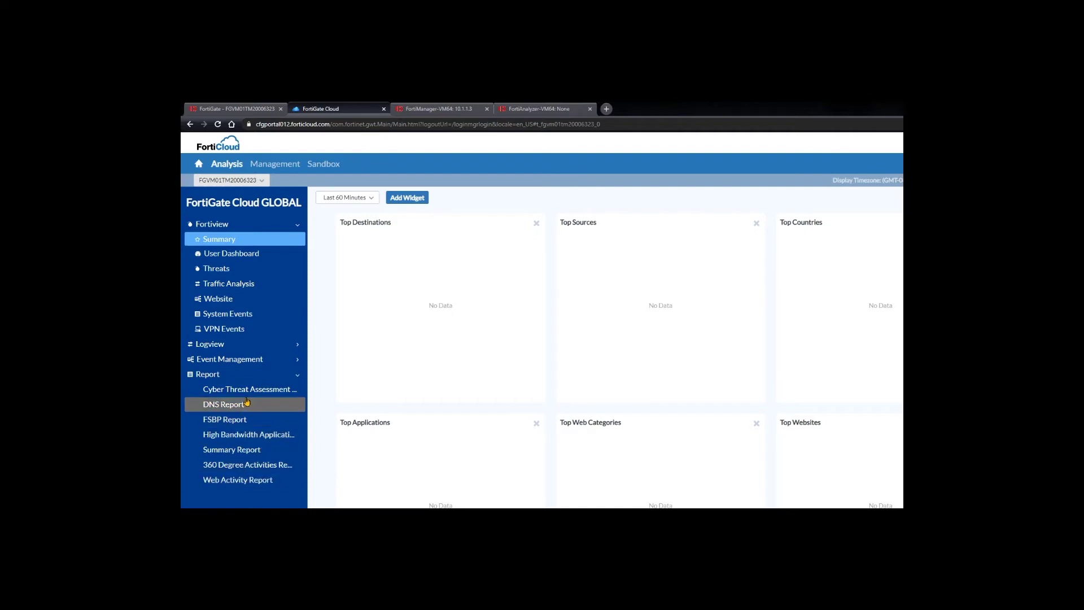
left_click(250, 361)
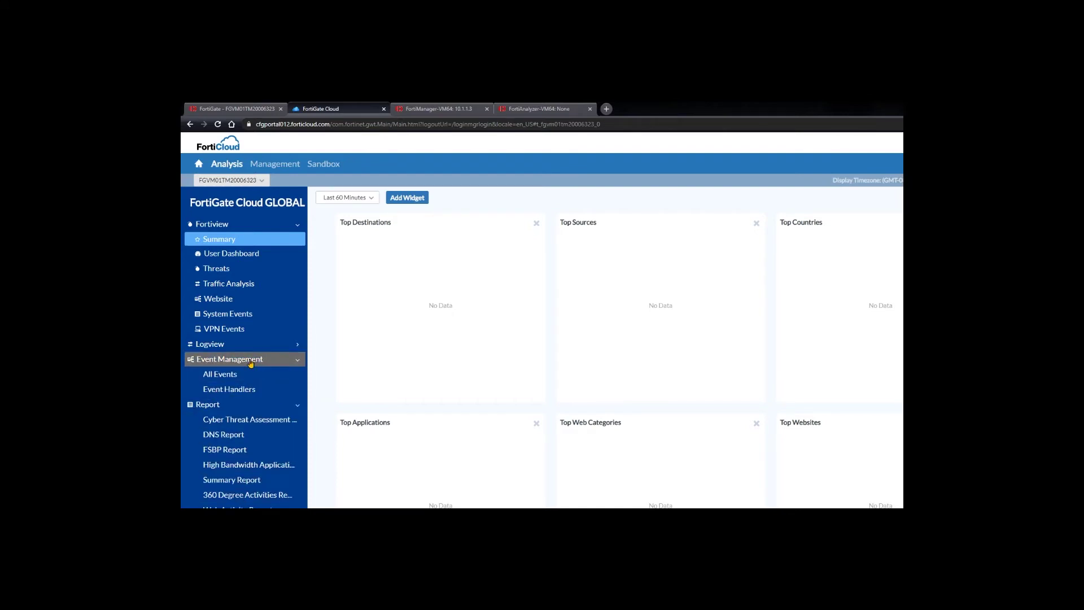
left_click(251, 347)
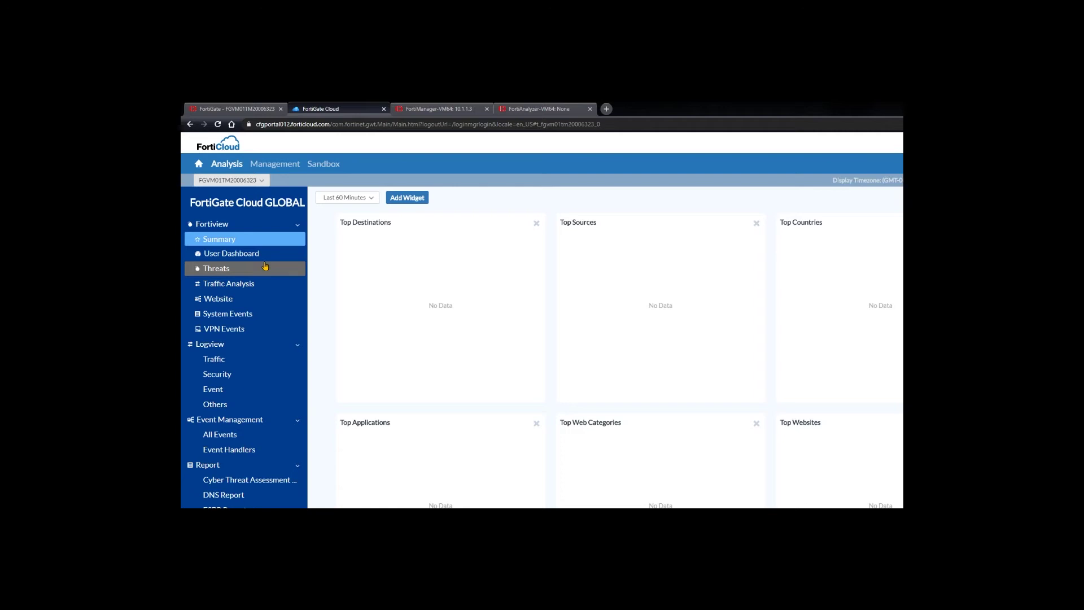
left_click(320, 165)
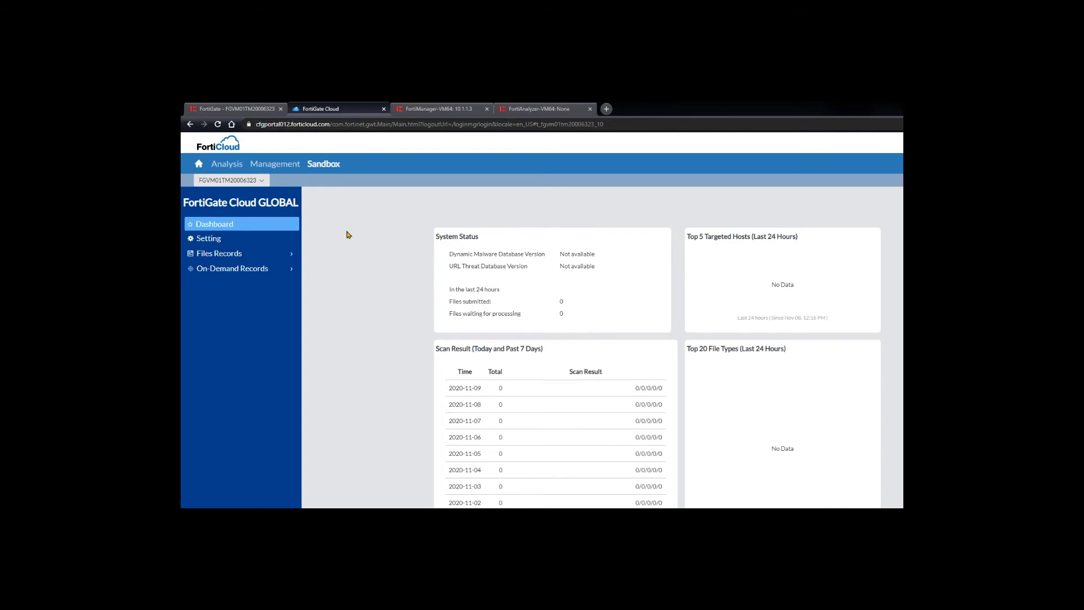
Switch on Sandbox Inspection in the VM's Security Fabric Settings, leaving the Server field empty
left_click(243, 108)
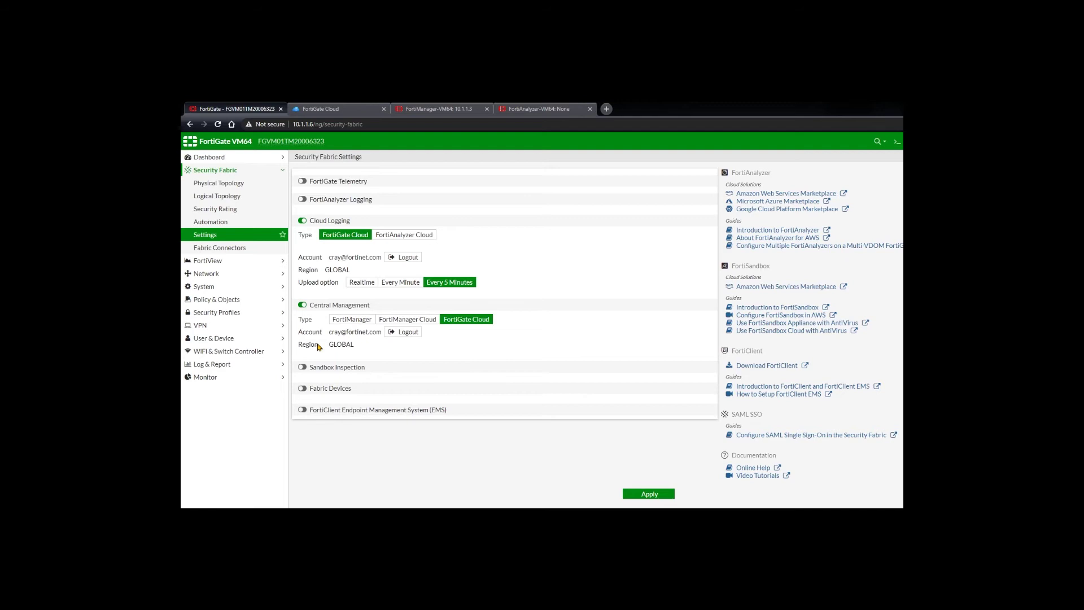
left_click(303, 367)
scroll(468, 372, "down", 2)
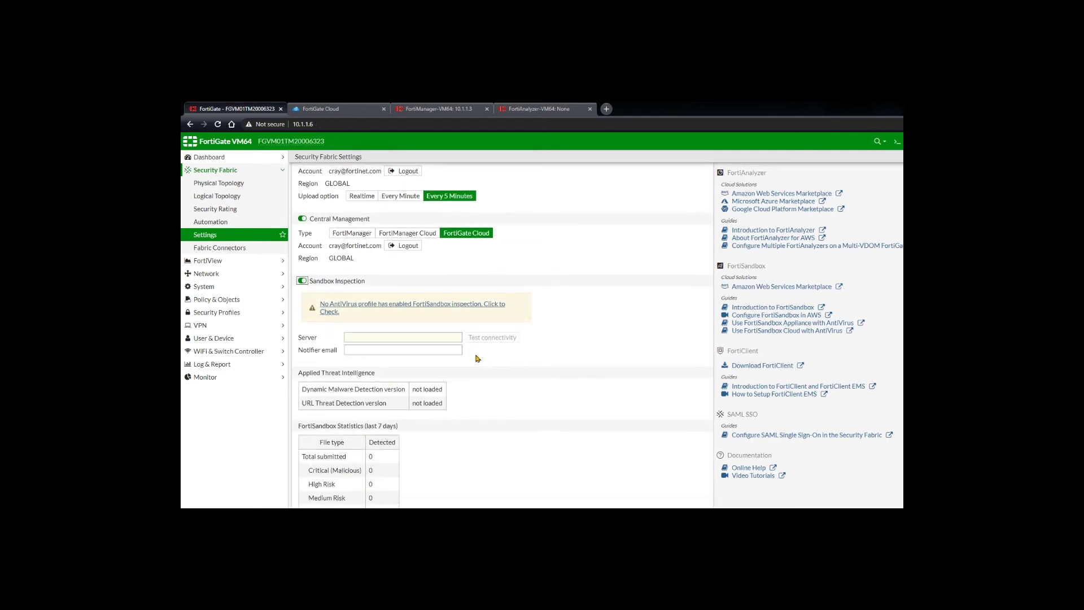
scroll(477, 366, "up", 3)
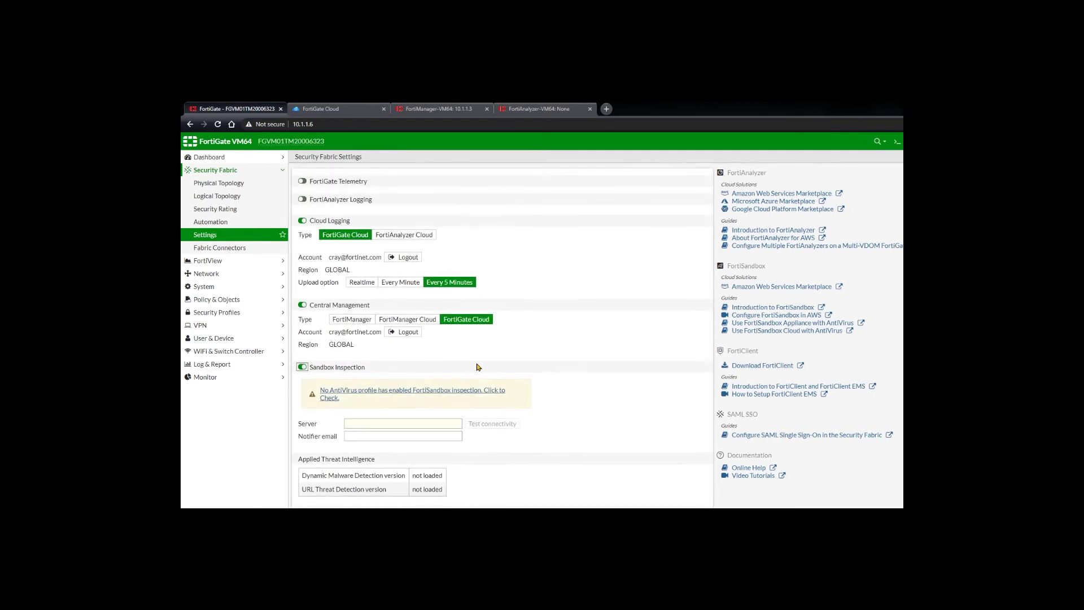
scroll(353, 331, "down", 4)
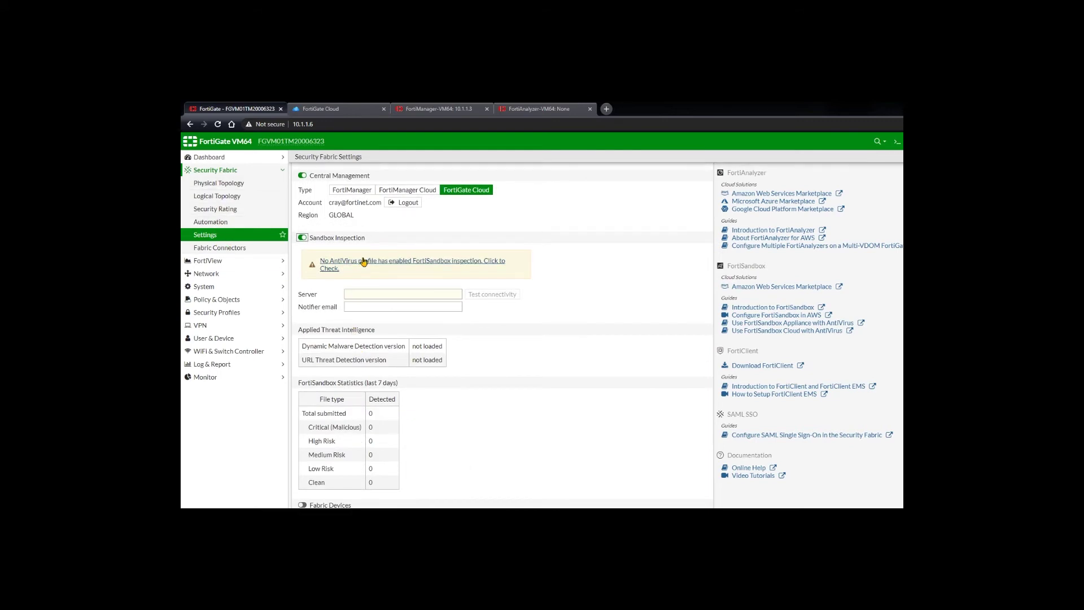
left_click(385, 294)
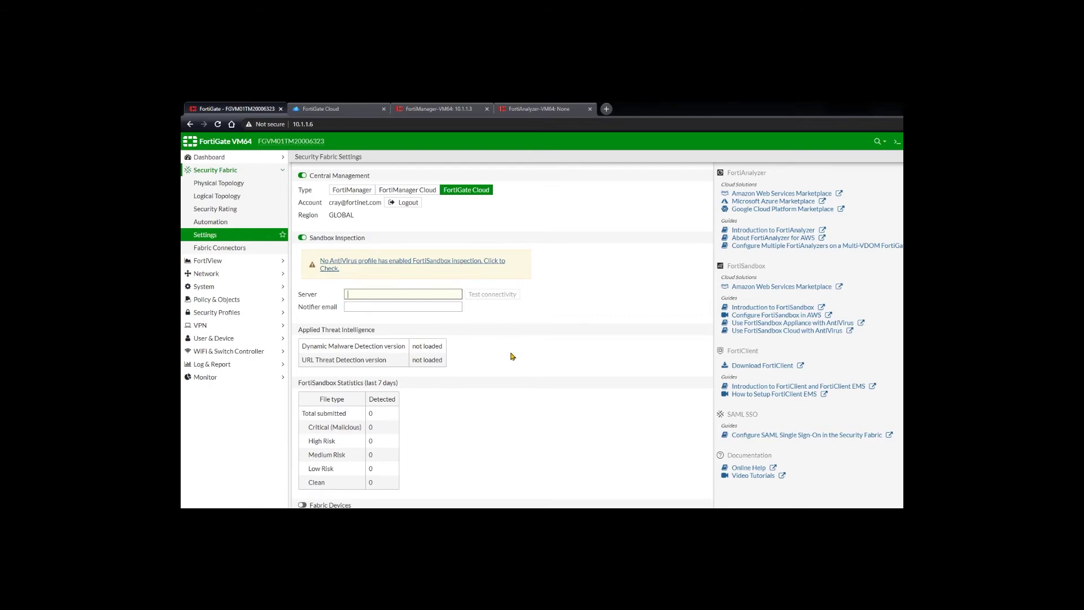
left_click(343, 109)
In the CLI console, enable gui-fortisandbox-cloud under config system global
left_click(241, 109)
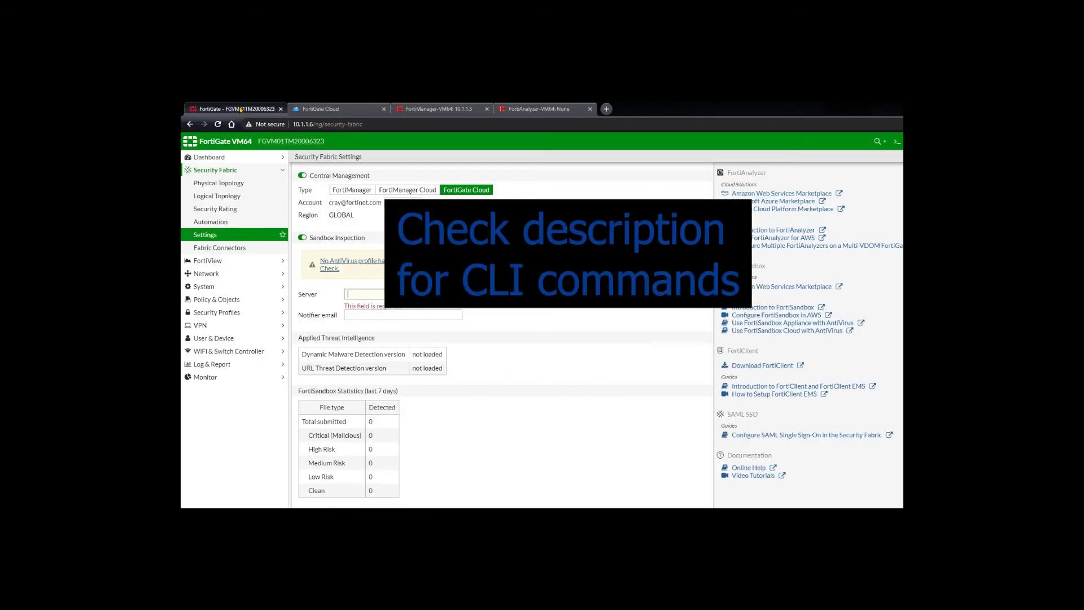
left_click(896, 142)
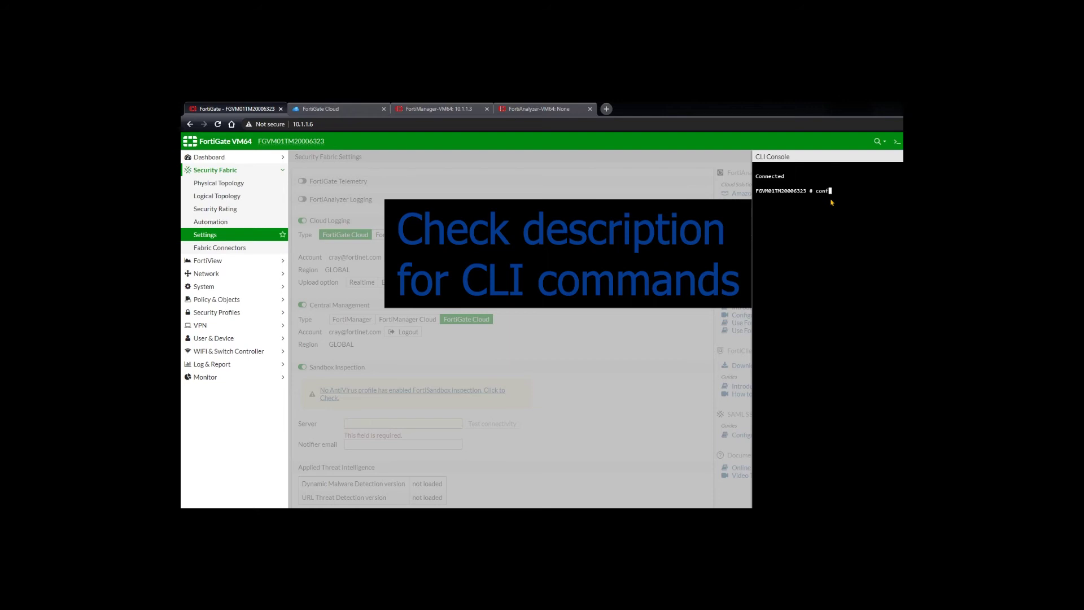
type("sys global")
key("Return")
type("set gui-for")
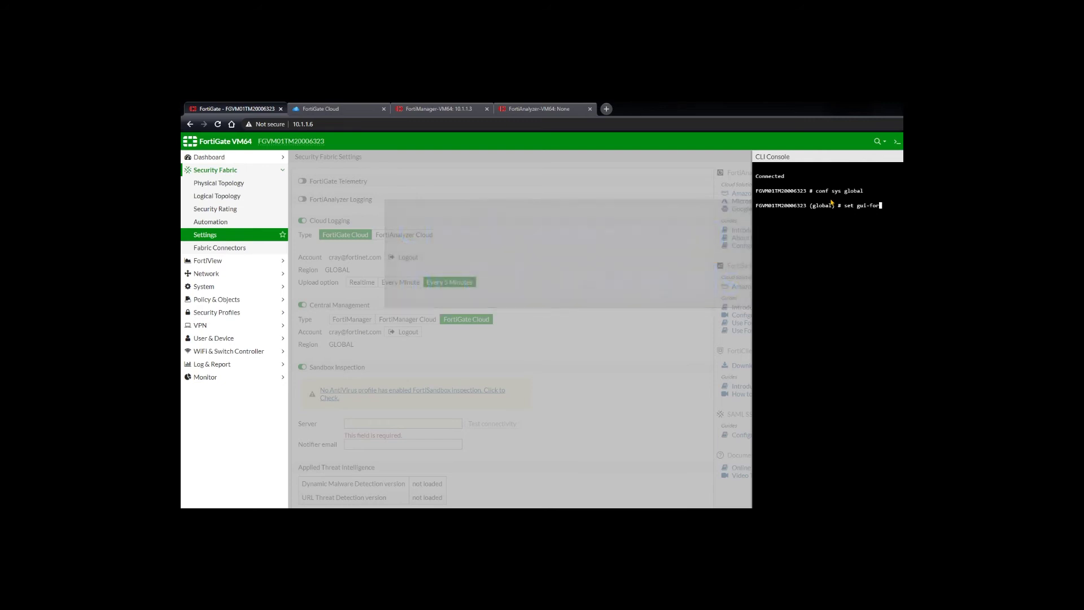
type("tisandbo")
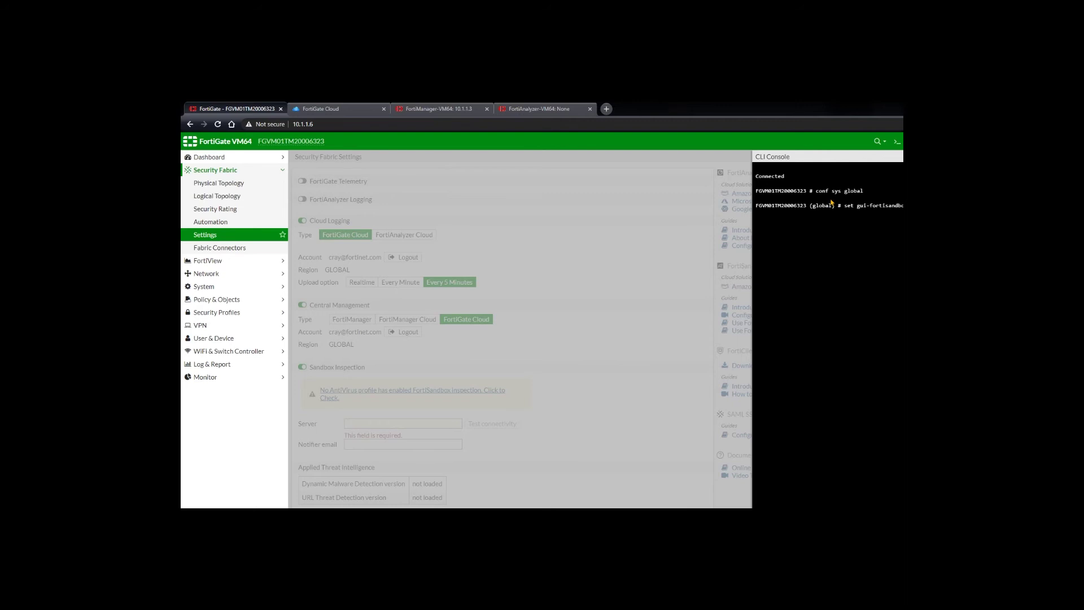
key("Return")
type("end")
key("Return")
Run execute forticloud-sandbox region and choose option 3 to set the region to US
type("execute ")
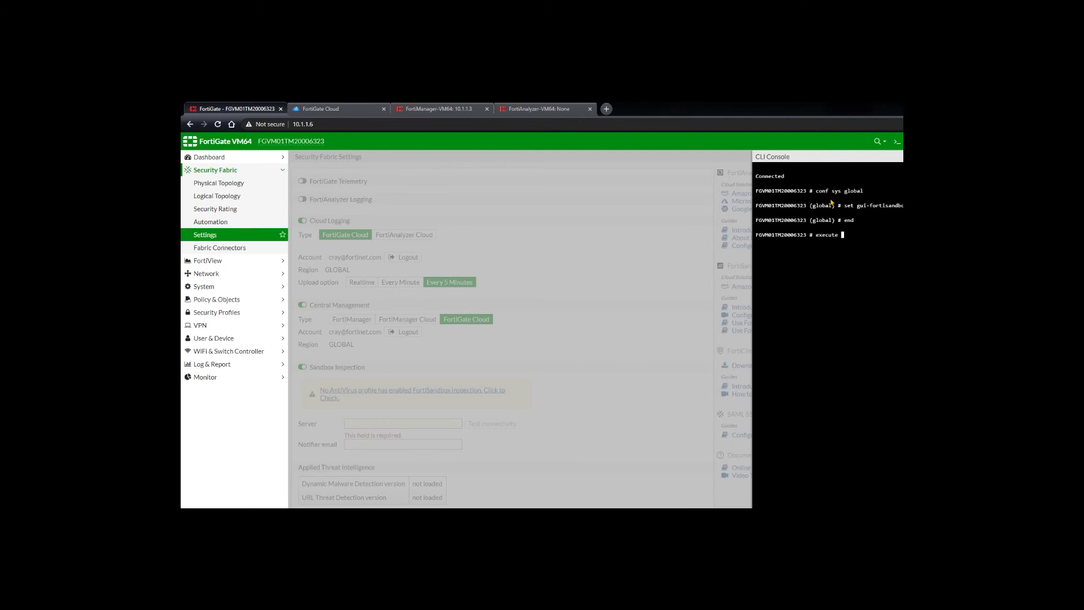
type("forticloud-sa")
type("sandbox")
key("Return")
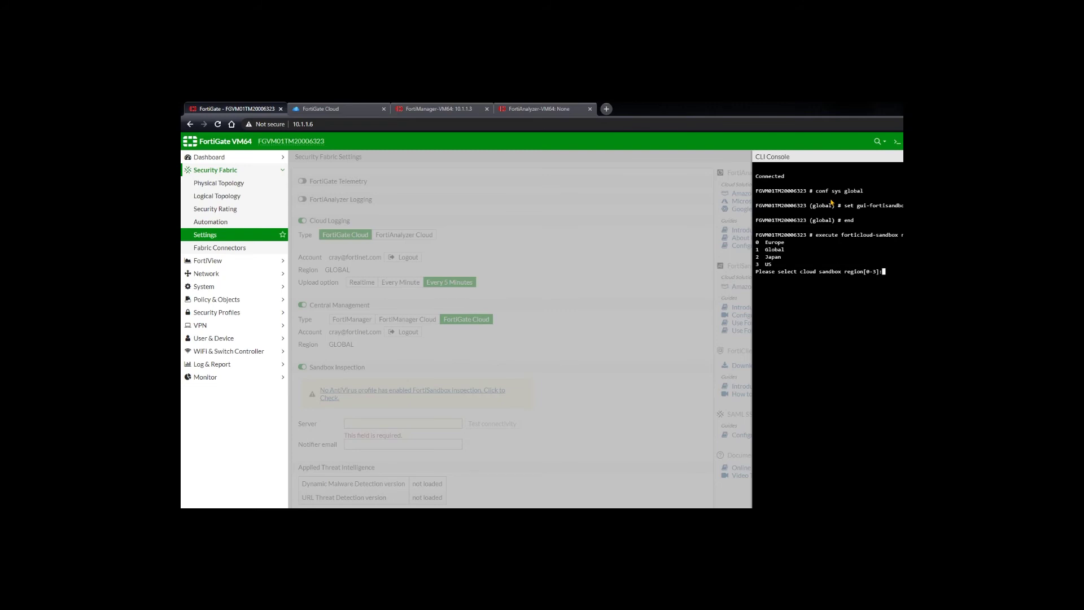
type("3")
key("Return")
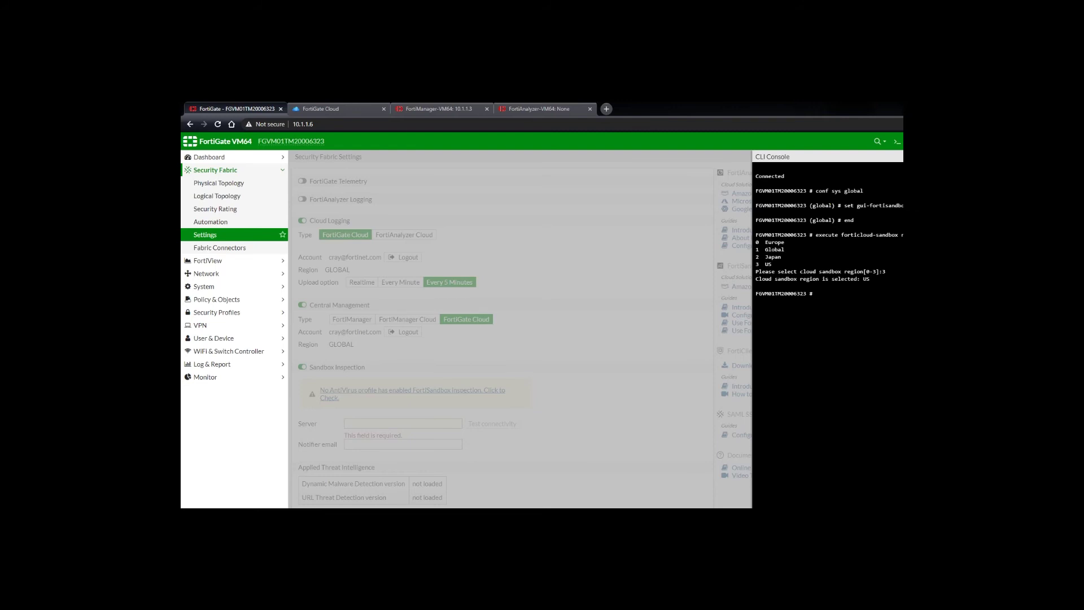
Reload Security Fabric Settings and confirm FortiSandbox Cloud keeps US as the cloud region
left_click(565, 280)
left_click(251, 233)
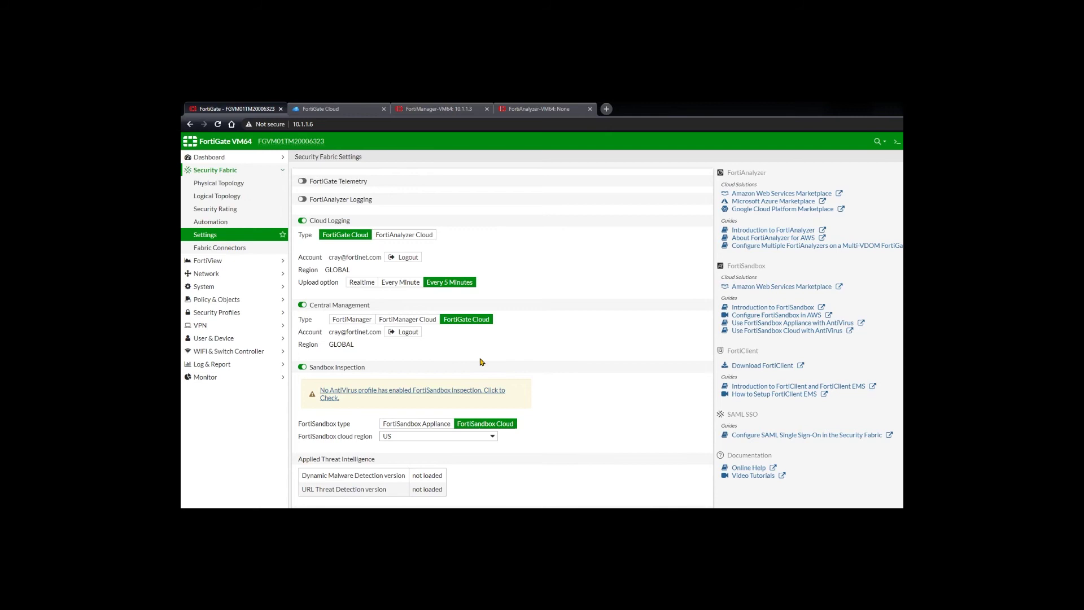
scroll(483, 361, "down", 2)
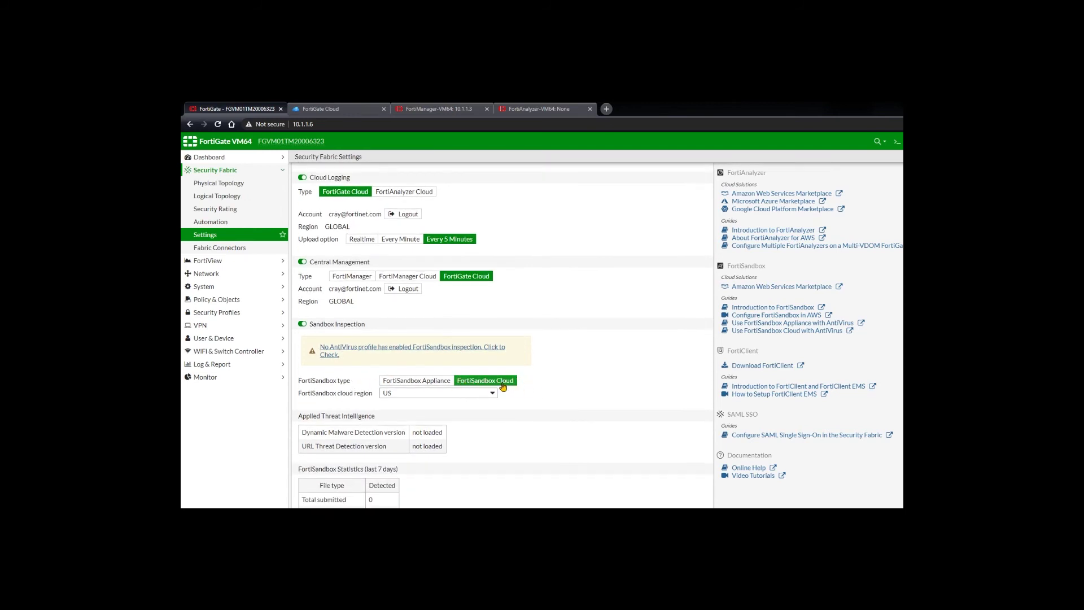
scroll(503, 386, "down", 4)
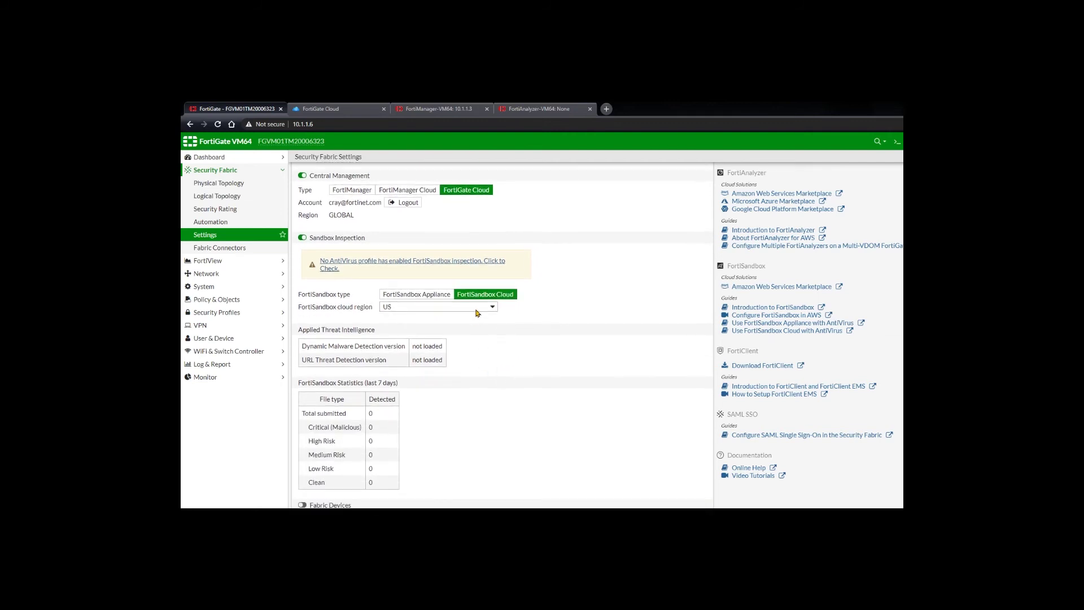
left_click(476, 310)
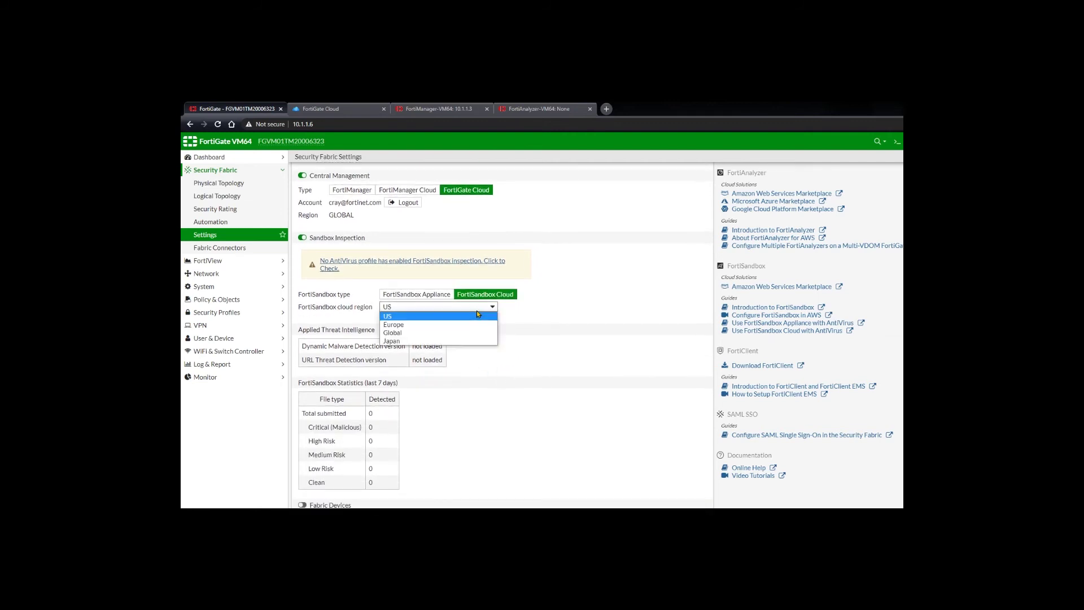
left_click(446, 317)
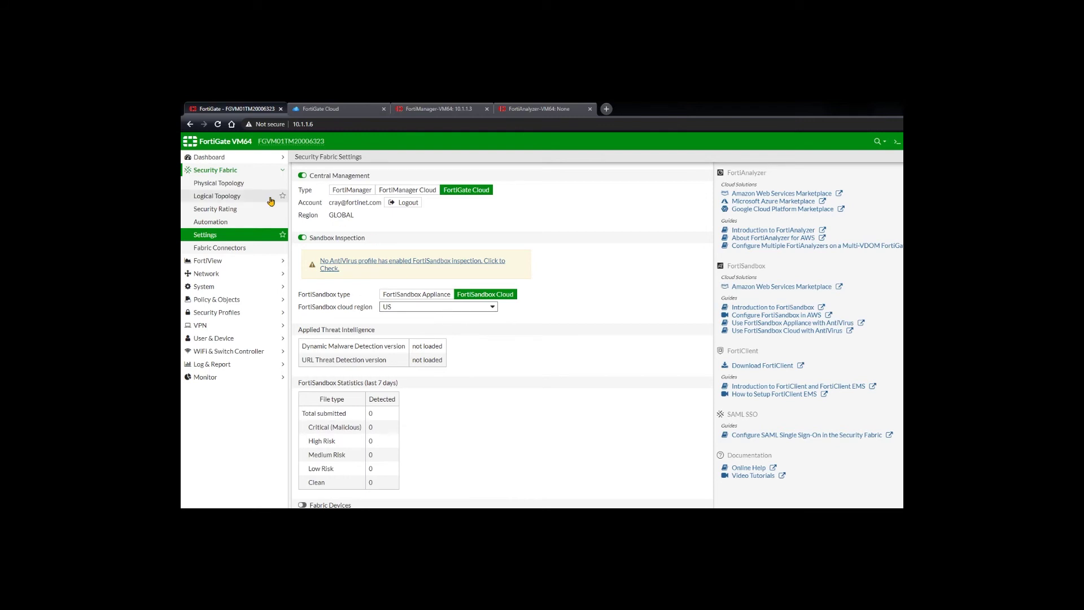
Draft a new IPv4 policy with AntiVirus enabled, then go back to the FortiGate Cloud Sandbox dashboard
left_click(229, 299)
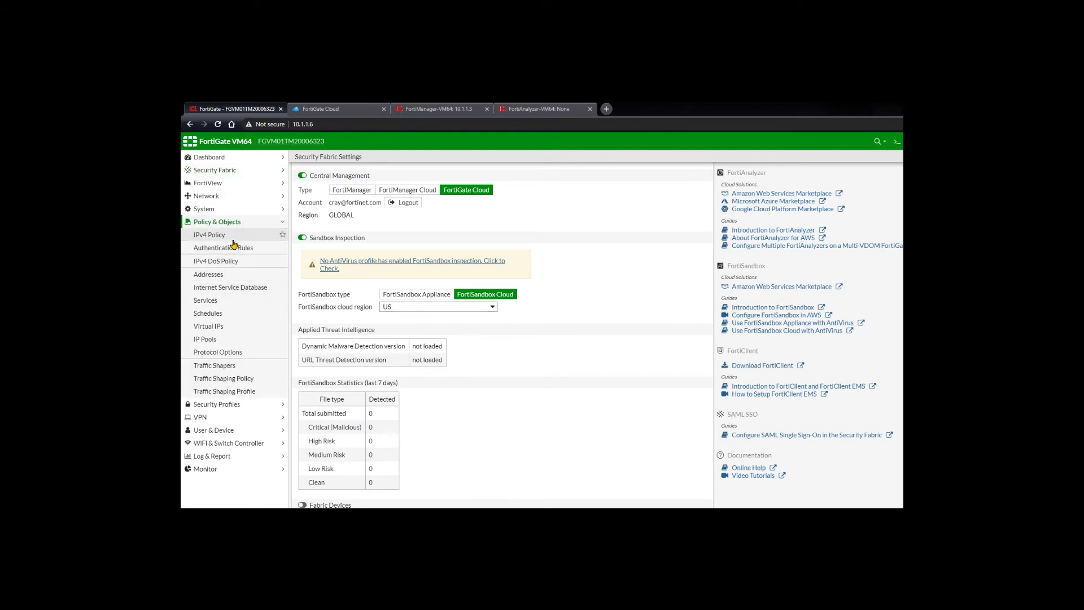
left_click(220, 235)
left_click(308, 160)
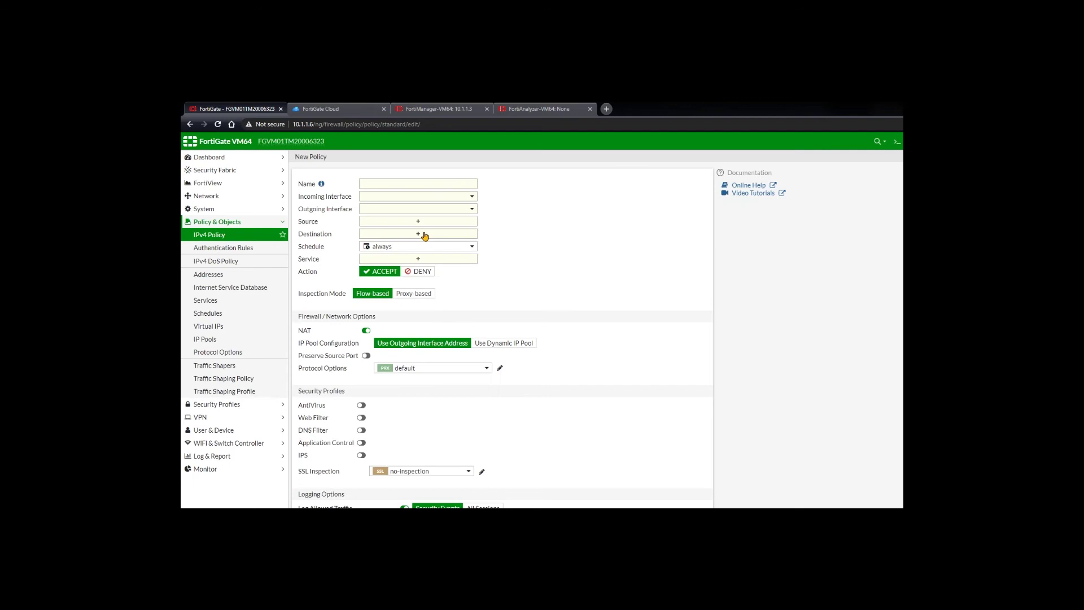
scroll(400, 347, "down", 1)
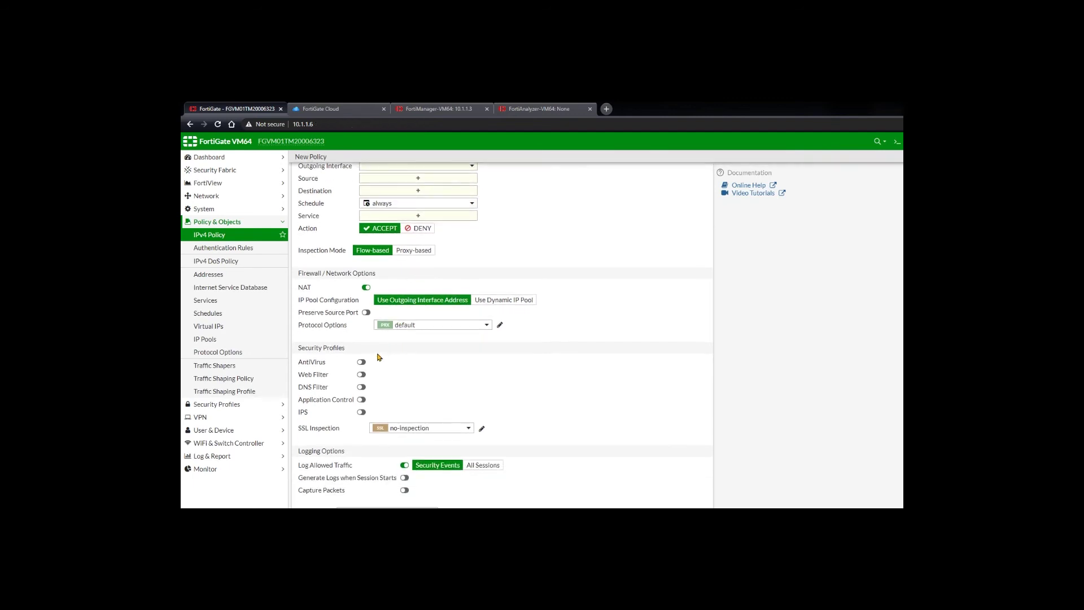
left_click(361, 362)
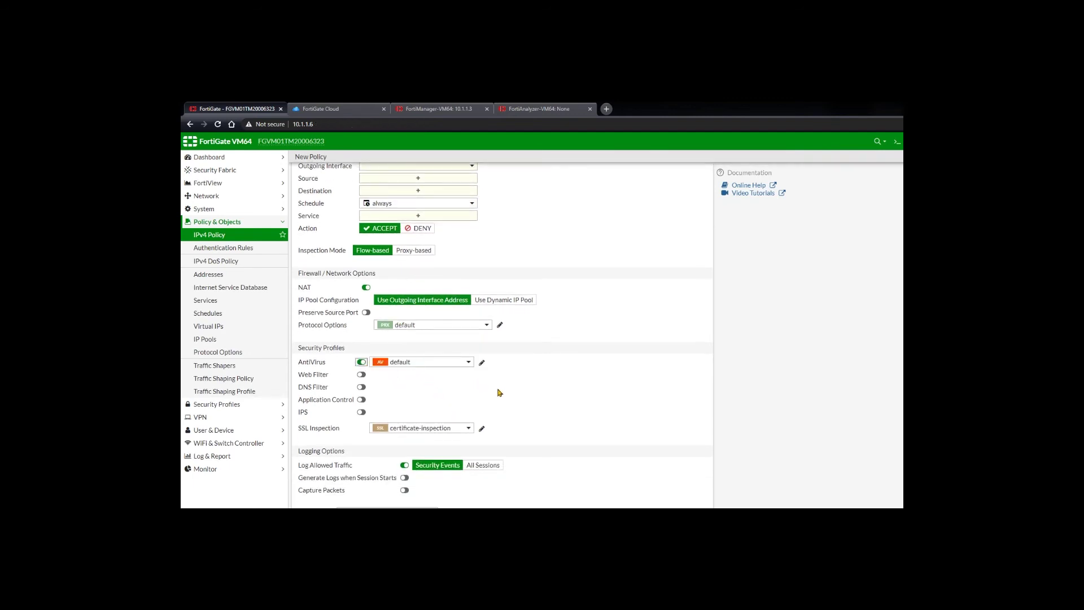
scroll(499, 393, "down", 1)
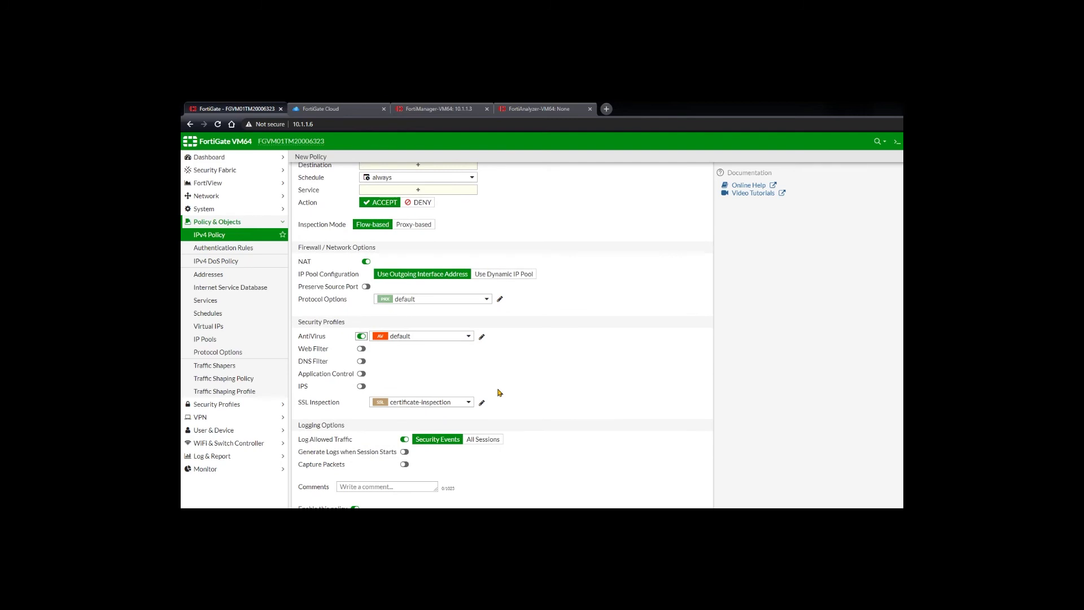
scroll(499, 393, "up", 2)
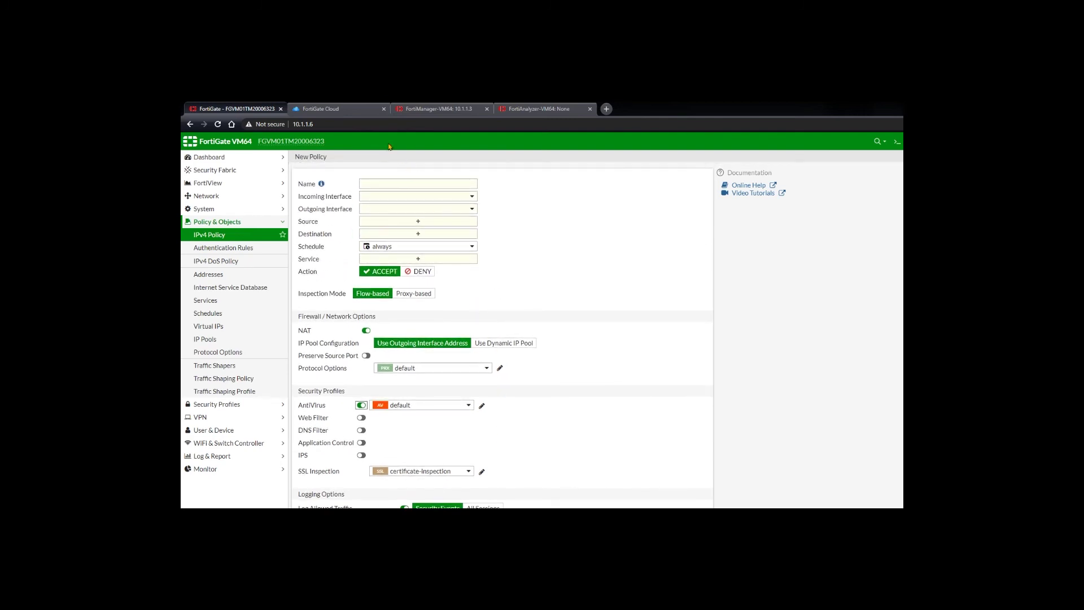
left_click(343, 109)
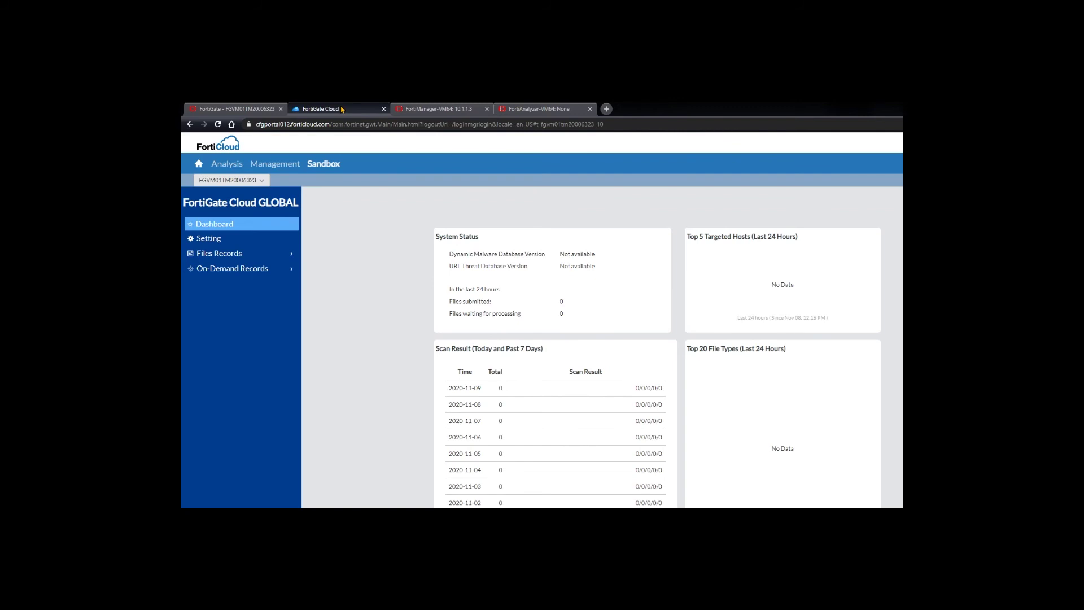
Go to the Sandbox On-Demand Records and bring up the Upload File dialog
left_click(245, 270)
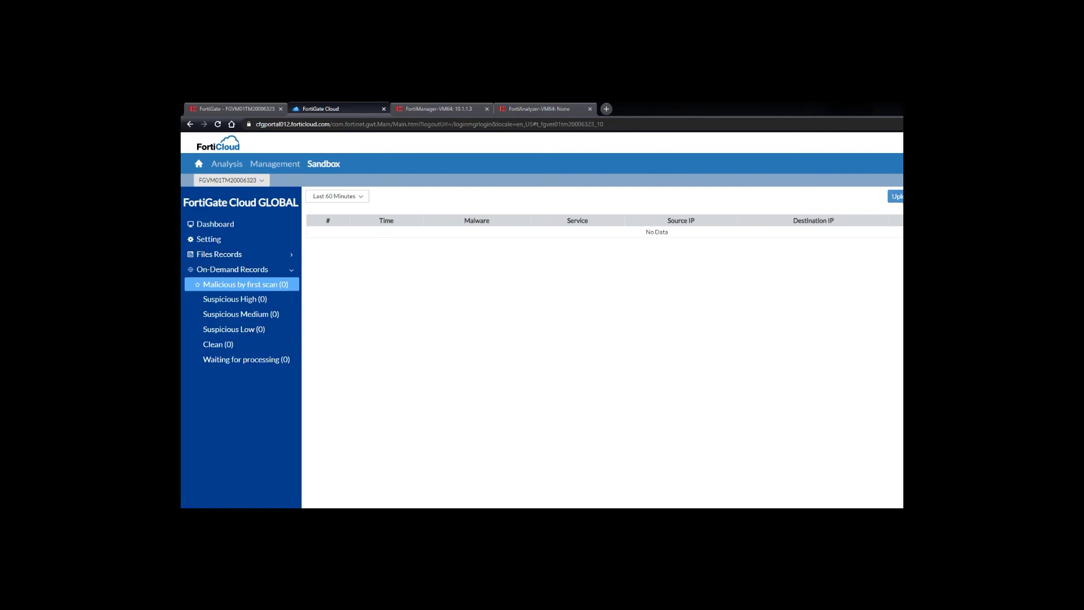
left_click(896, 196)
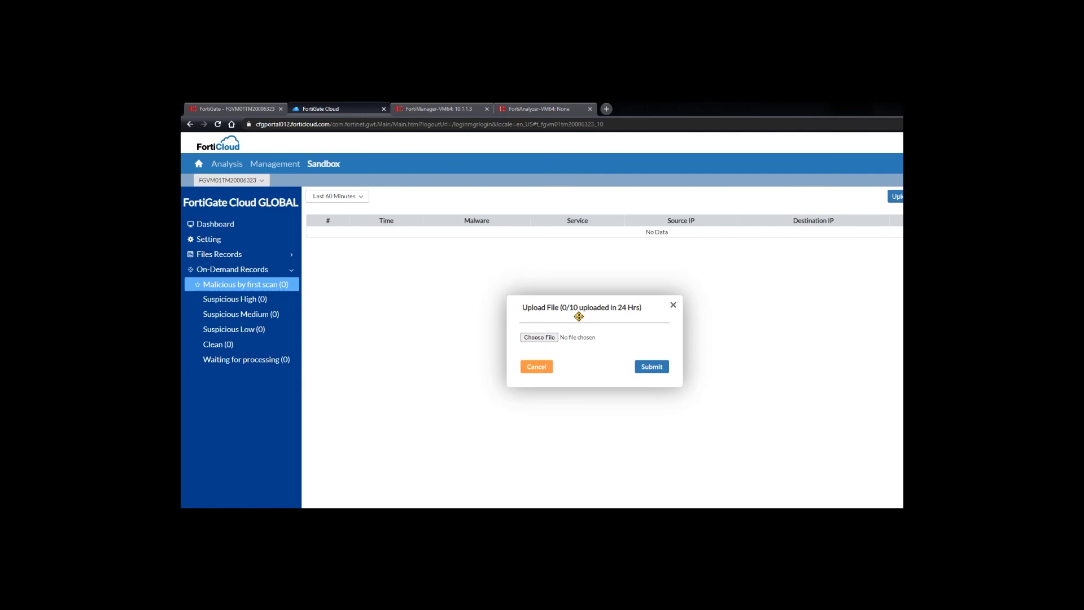
Submit the .lic license file for sandbox analysis and view it under Waiting for processing
left_click(553, 339)
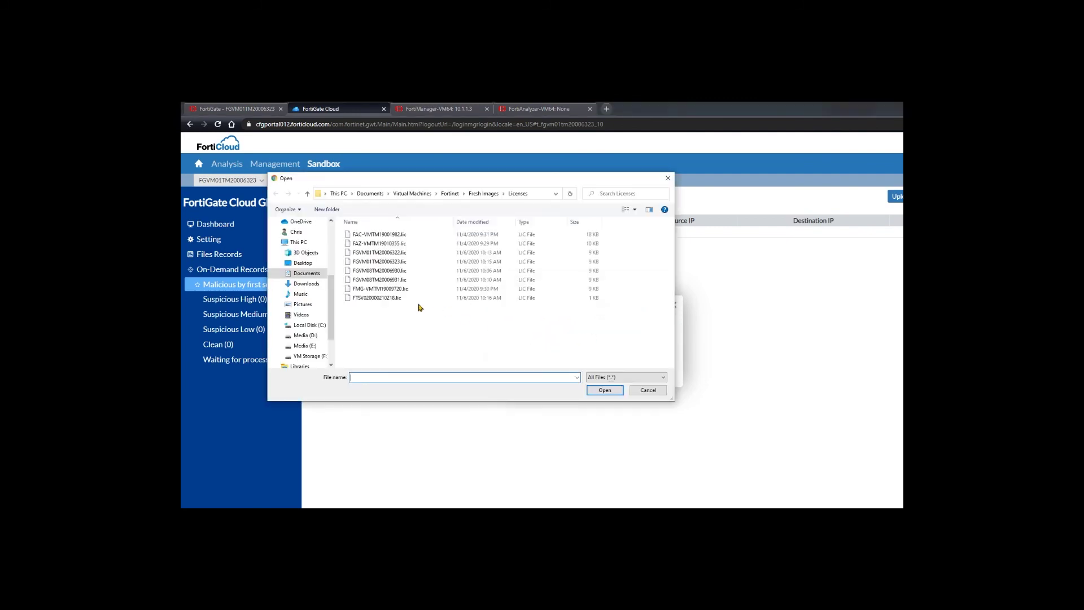
left_click(375, 299)
double_click(375, 299)
left_click(636, 374)
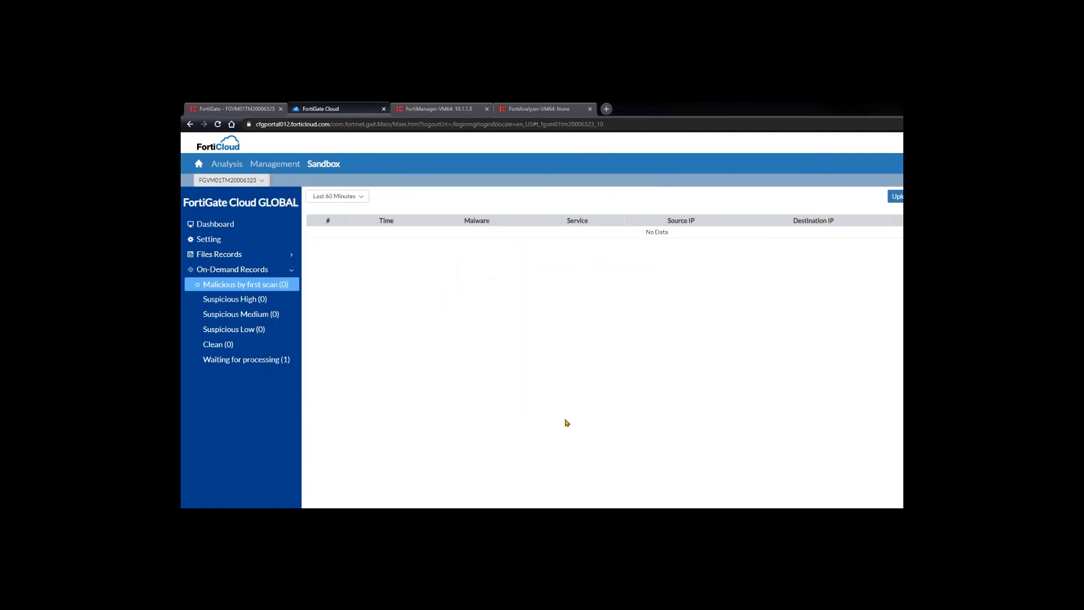
left_click(271, 361)
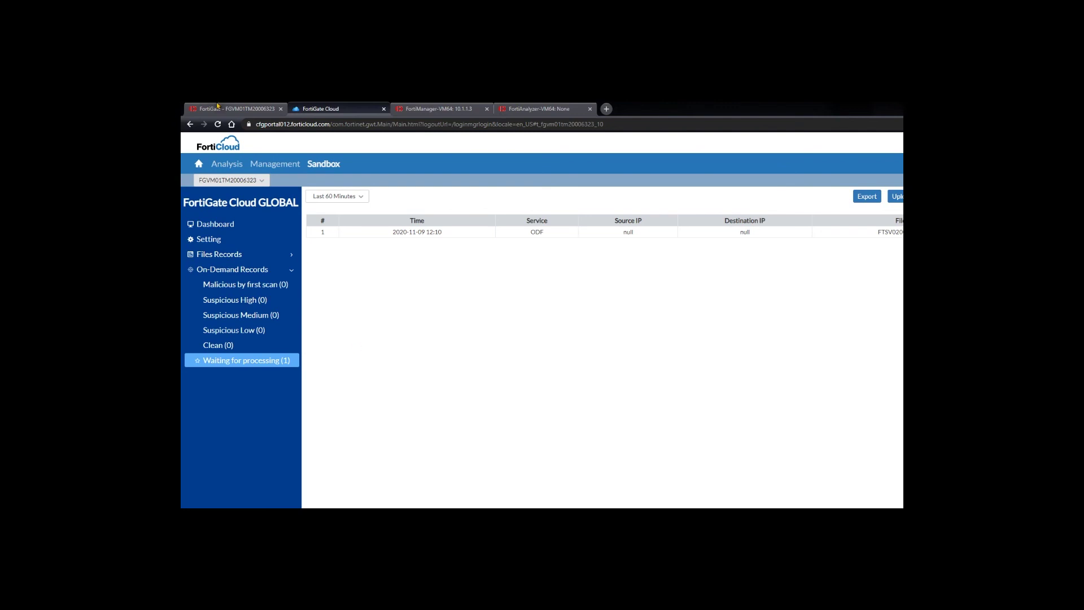
key("ctrl+shift+Tab")
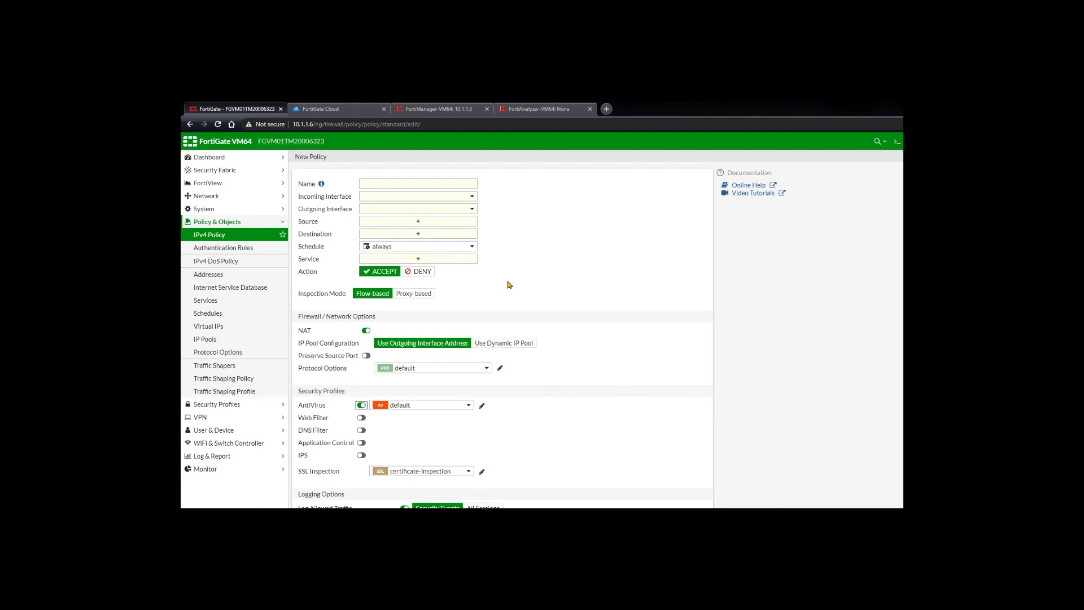
left_click(358, 113)
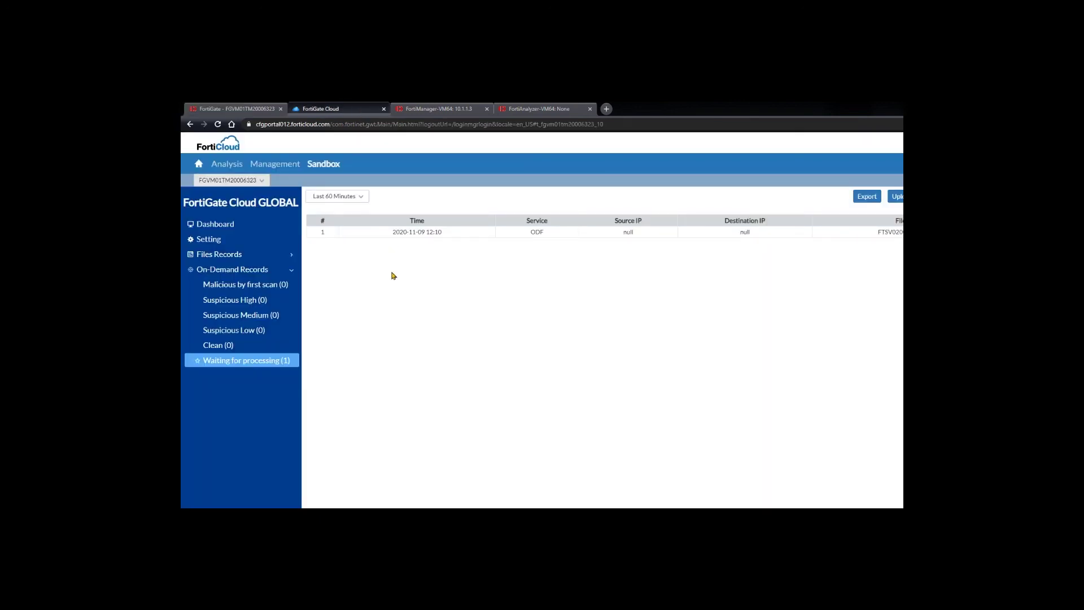